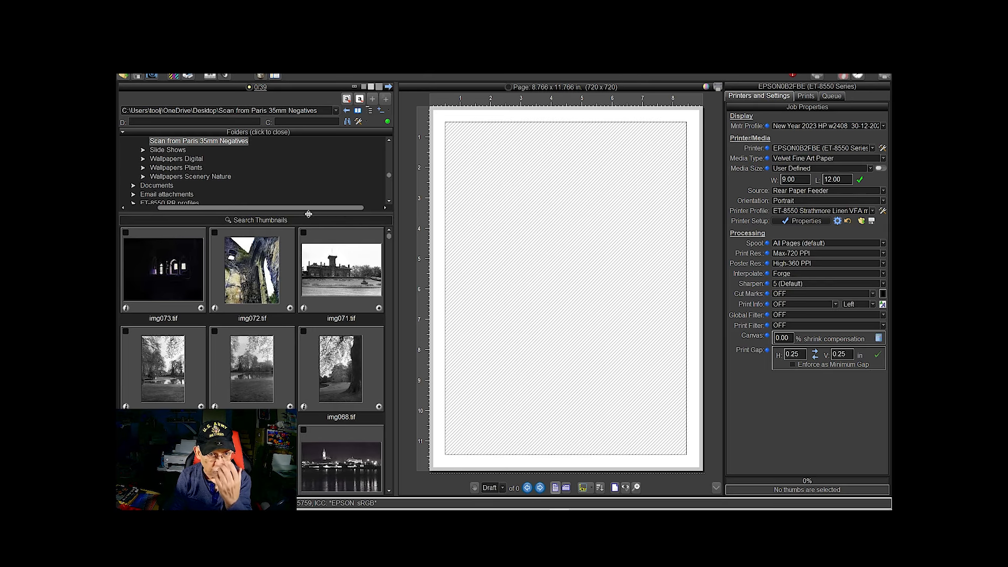
Open the Print Prism Scans folder from the desktop folder tree to show its target images
scroll(178, 175, "up", 3)
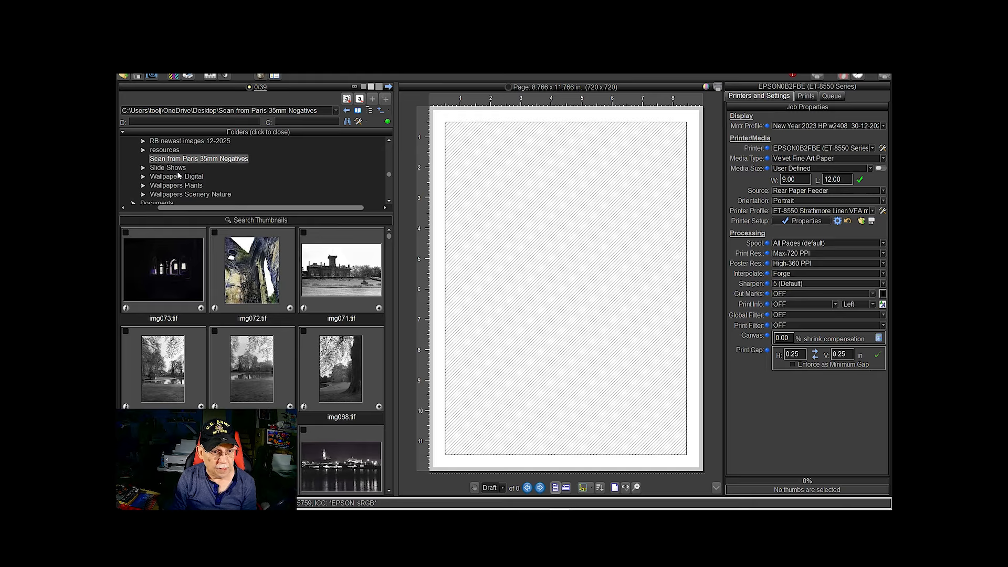
scroll(163, 161, "up", 5)
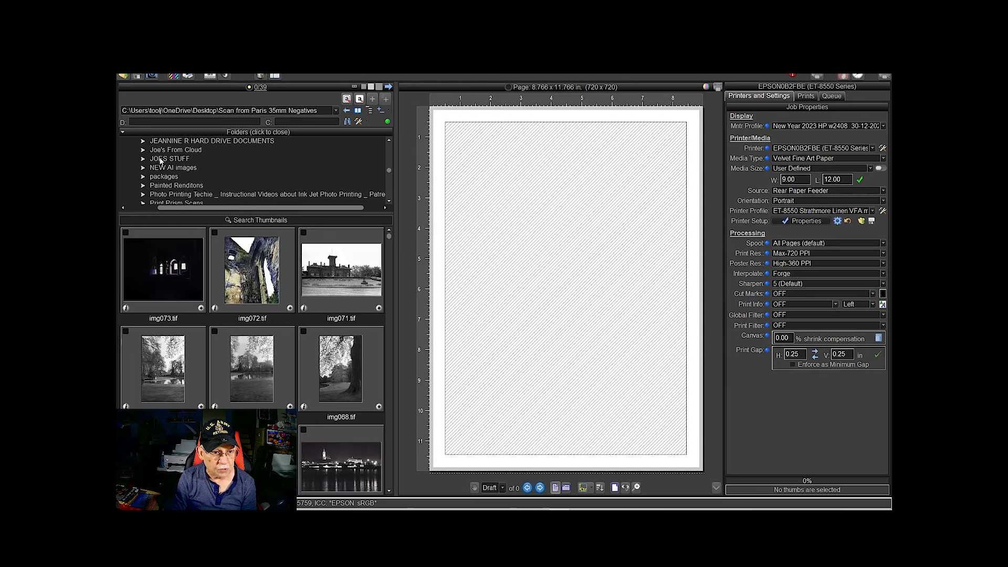
scroll(161, 161, "down", 5)
left_click(162, 168)
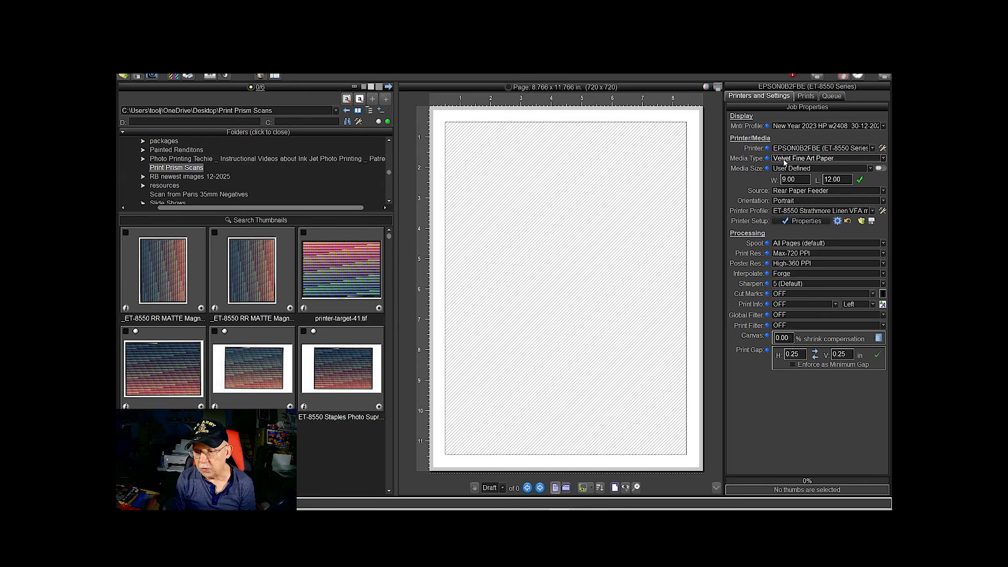
Set the printer's media type to Ultra Premium Photo Paper Glossy
left_click(785, 160)
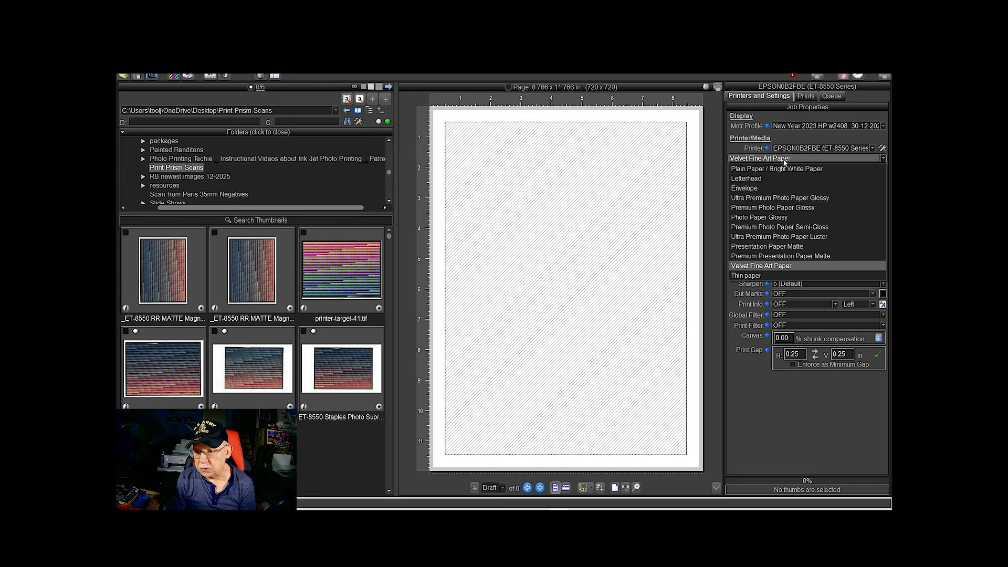
left_click(746, 199)
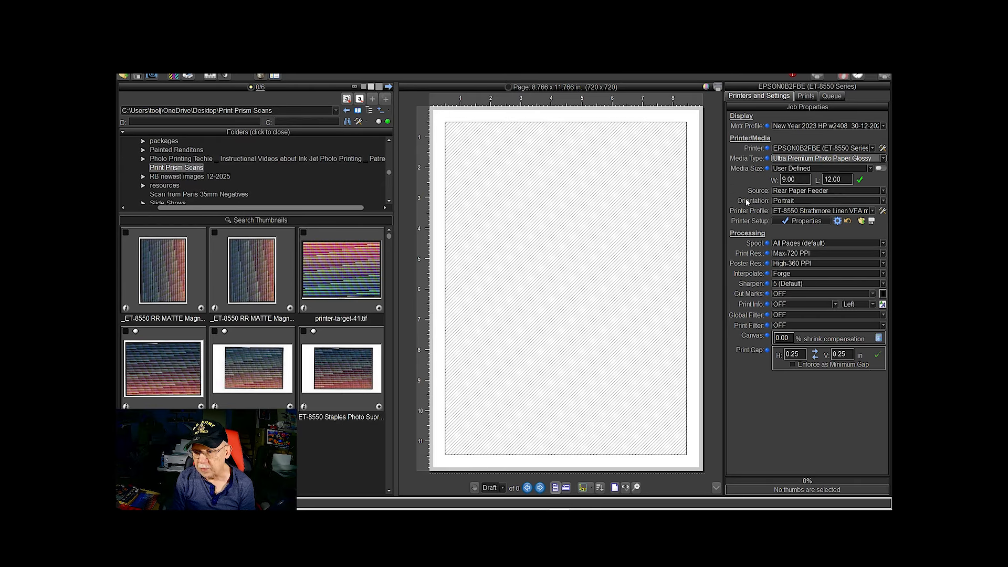
Place printer-target-41.tif on the page and turn off cropping so the entire target fits
left_click(808, 96)
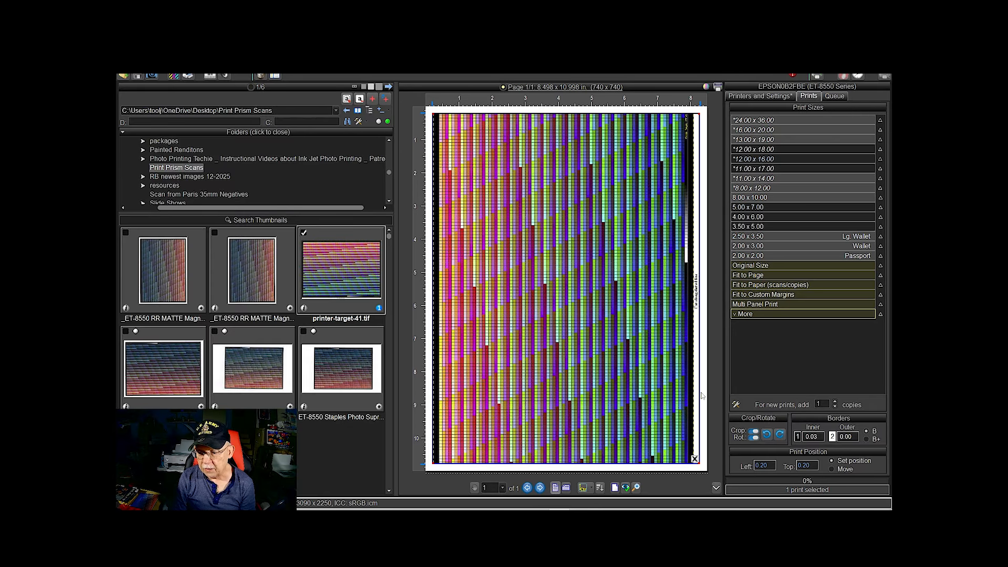
left_click(752, 434)
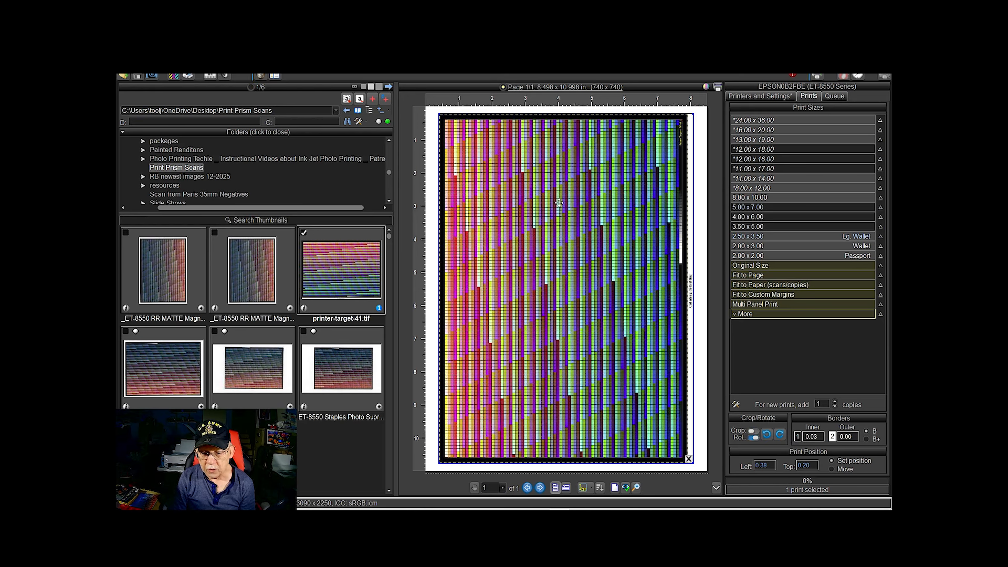
Set the printer profile to OFF and accept turning printer color management off
left_click(761, 98)
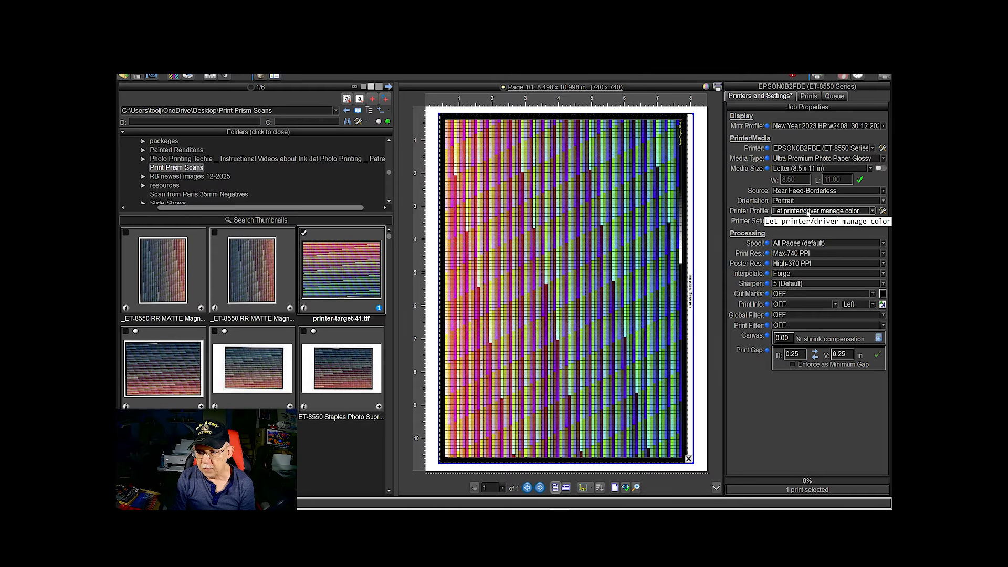
left_click(807, 212)
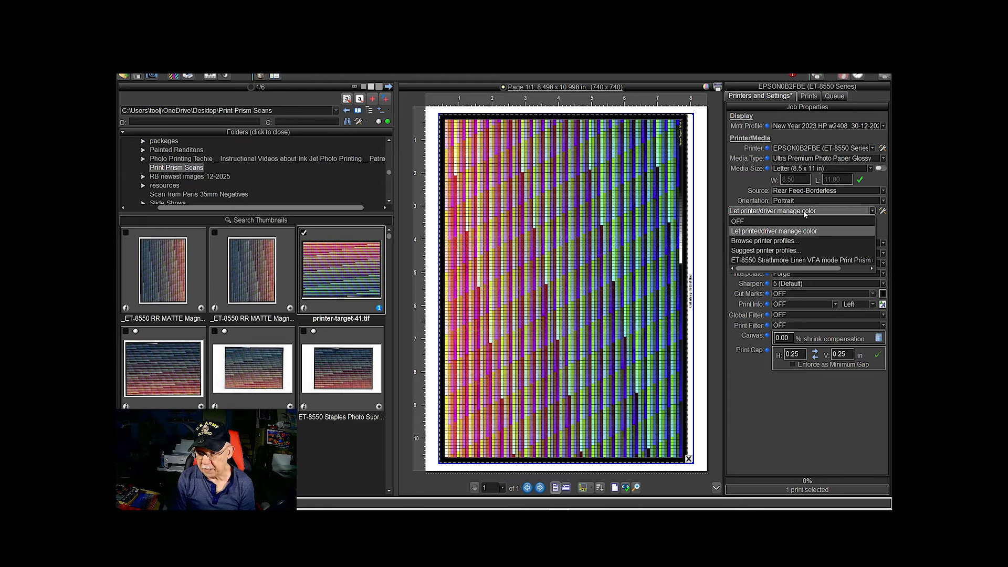
left_click(739, 222)
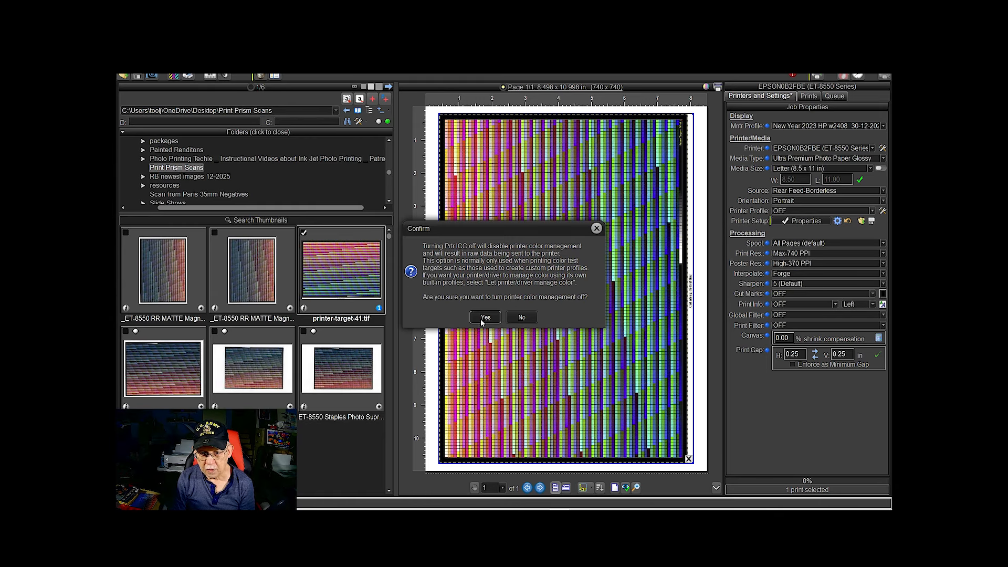
left_click(481, 319)
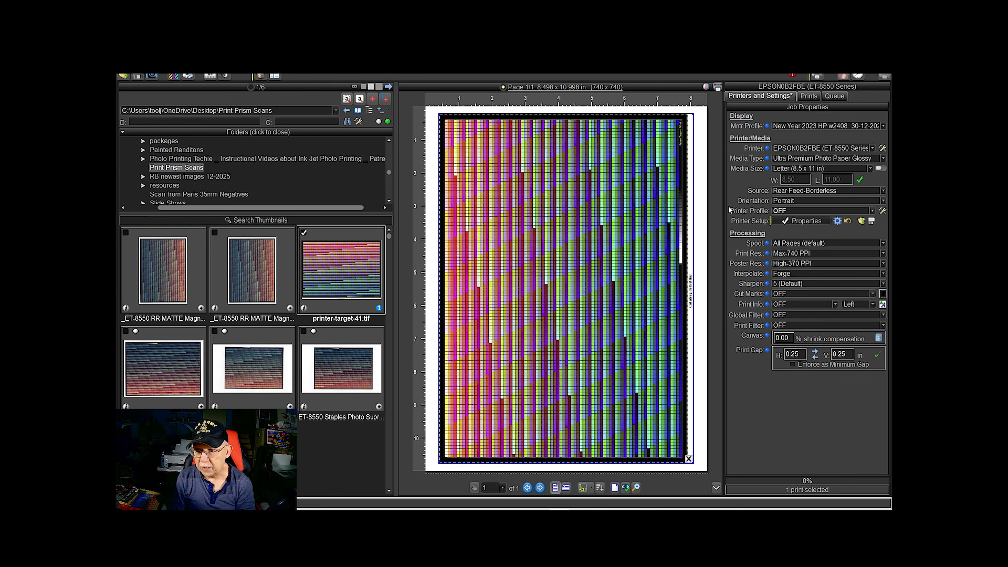
Set the Epson driver's color correction to No Color Adjustment and apply the printer properties
left_click(796, 222)
left_click_drag(772, 95, 571, 143)
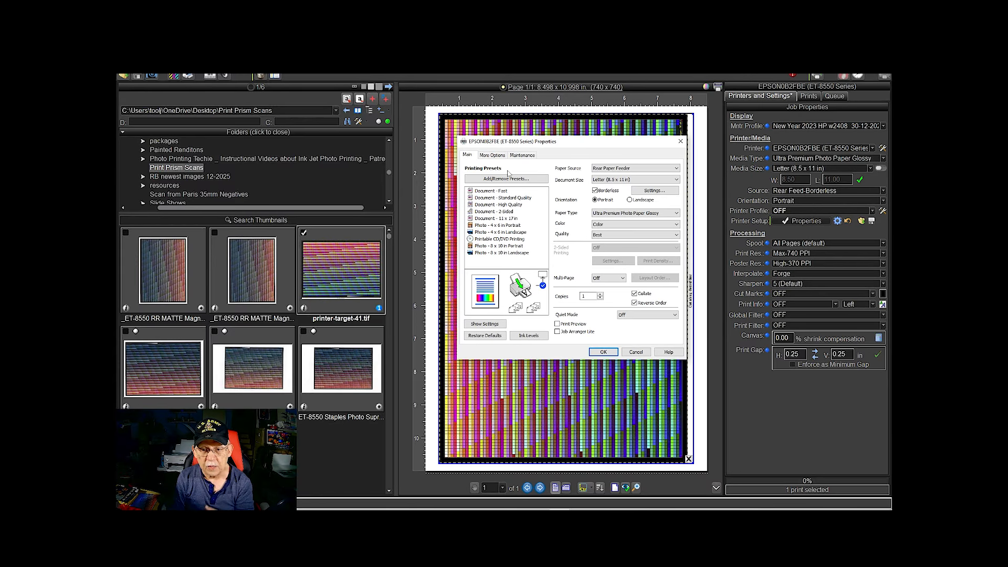
left_click(494, 155)
left_click(655, 228)
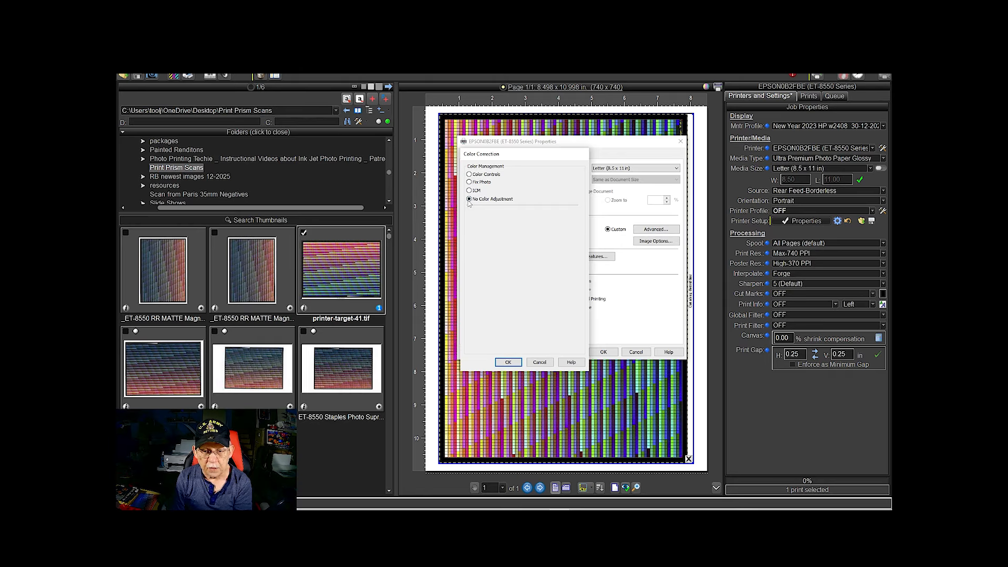
left_click(508, 363)
left_click(603, 352)
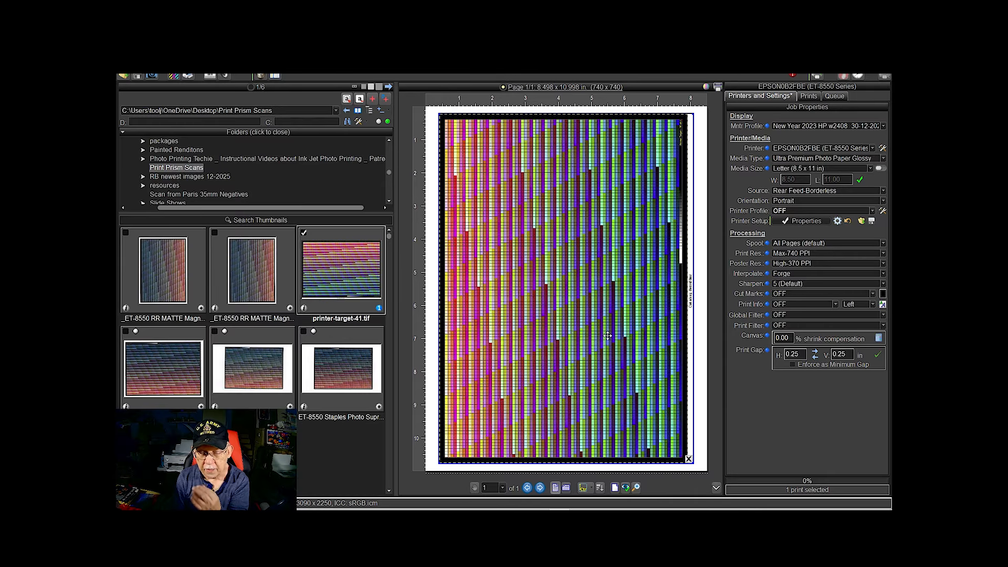
Print one copy of the target page on the ET-8550, ignoring the driver scaling warning
mouse_move(635, 195)
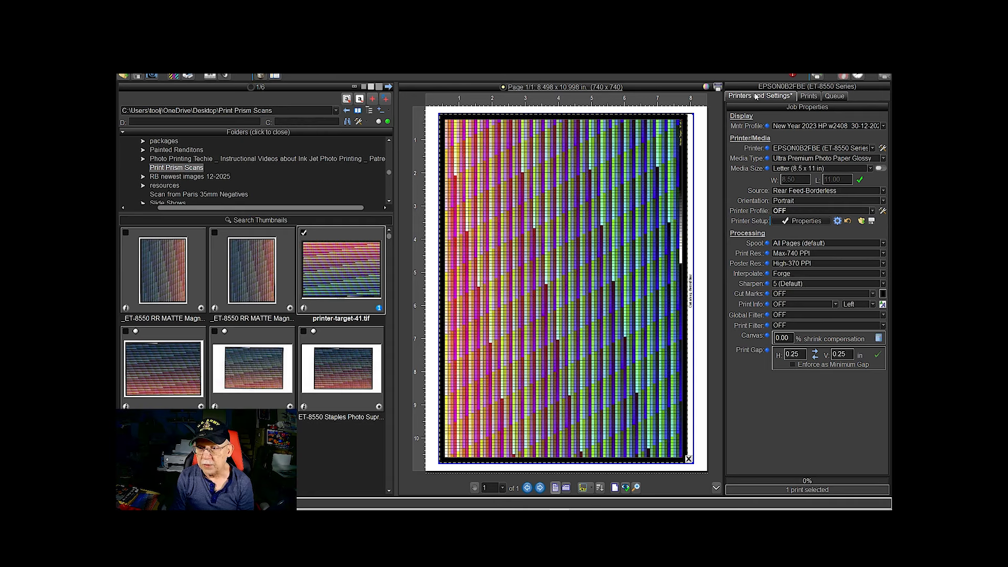
left_click(816, 76)
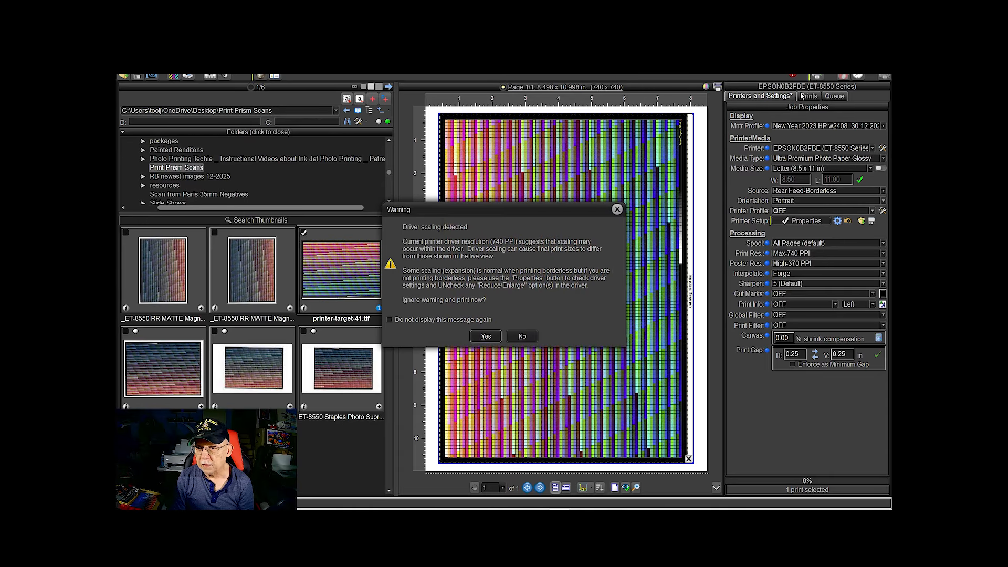
left_click(484, 337)
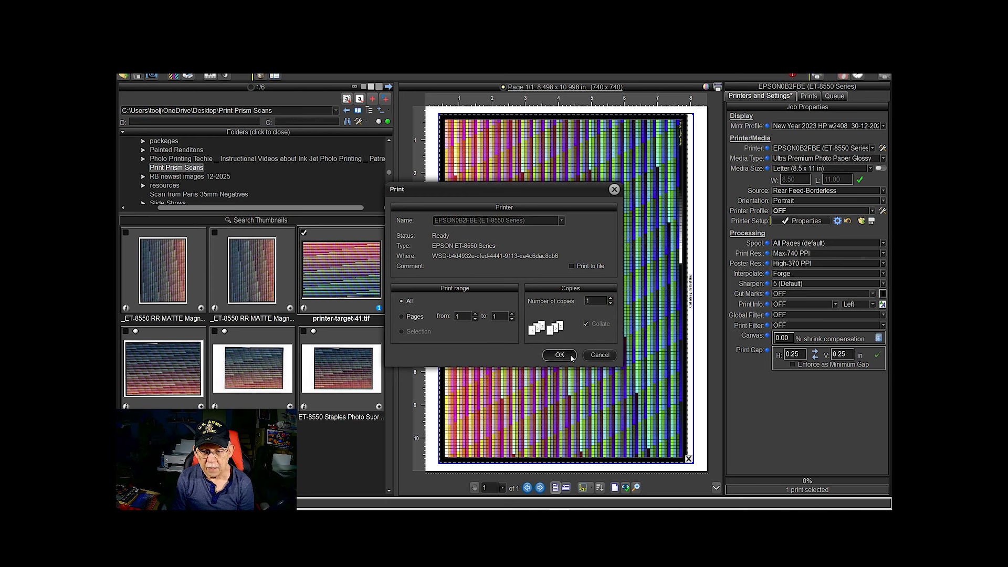
left_click(559, 355)
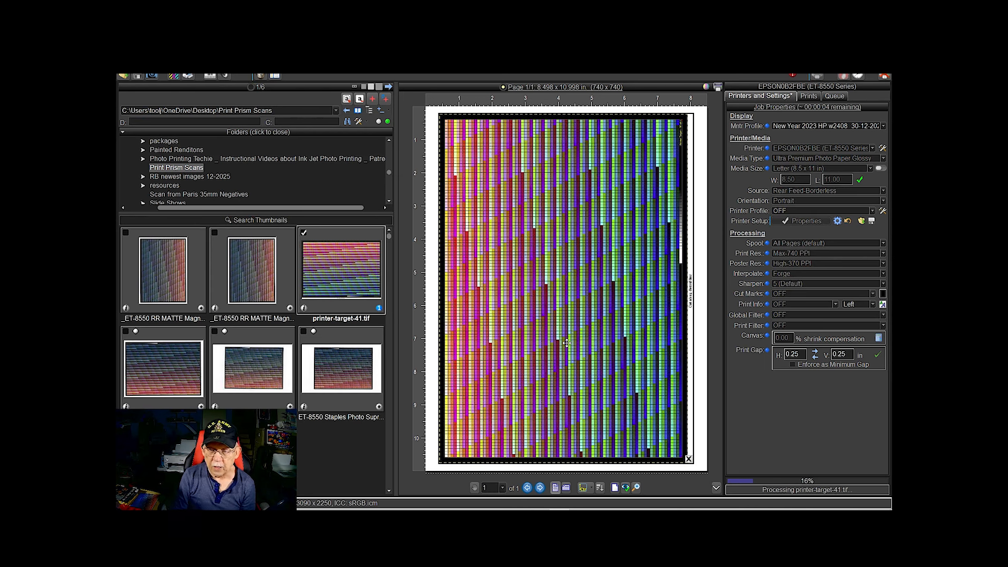
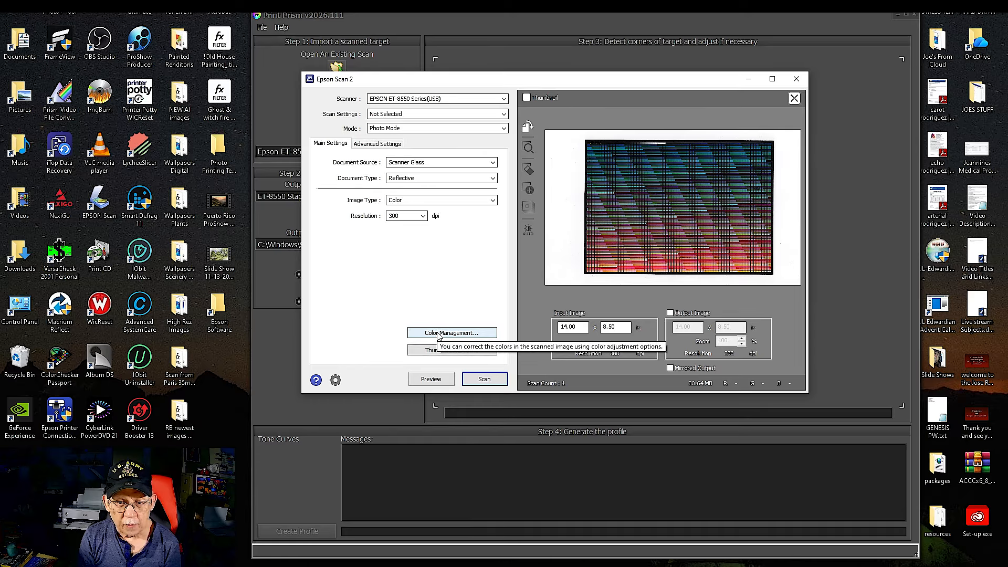
Set the scanner's color management to None and accept the reset of some scan settings
left_click(438, 333)
left_click_drag(525, 155, 438, 157)
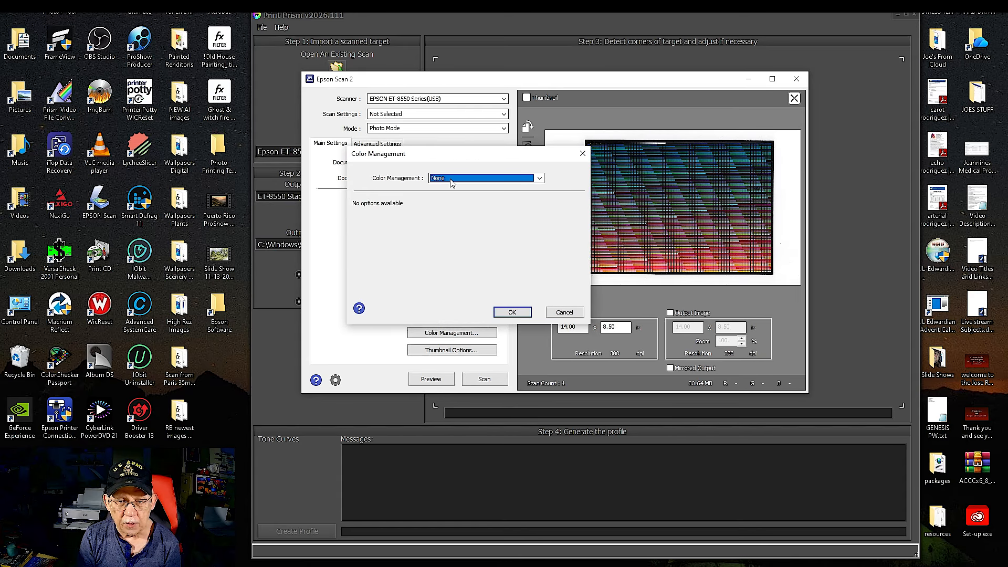
left_click(451, 181)
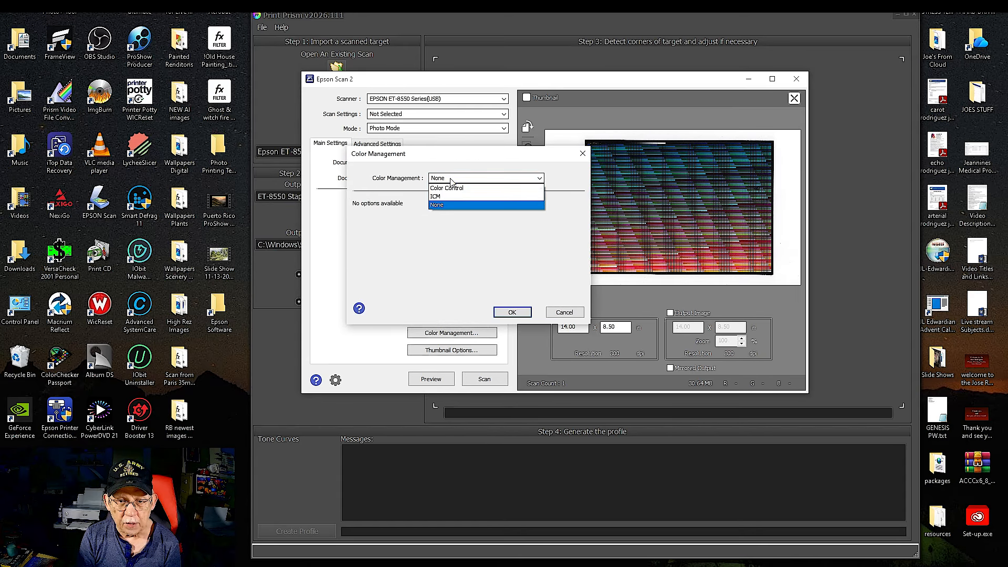
left_click(443, 204)
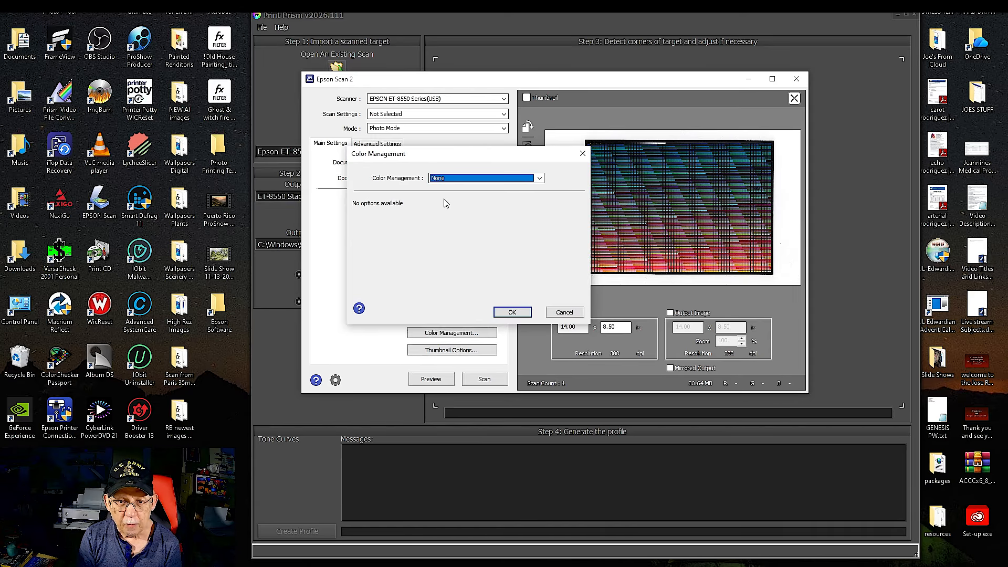
left_click(503, 314)
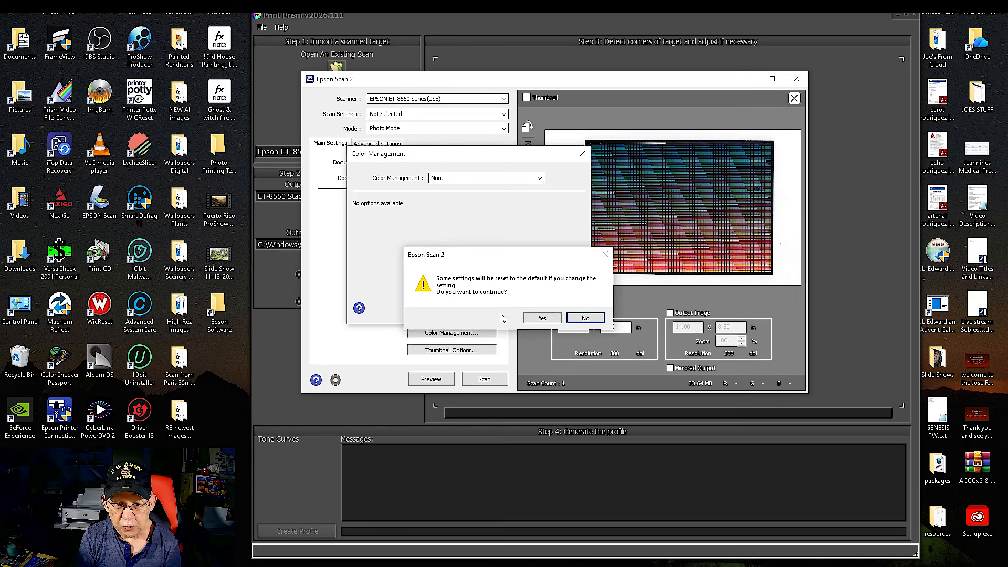
left_click(536, 318)
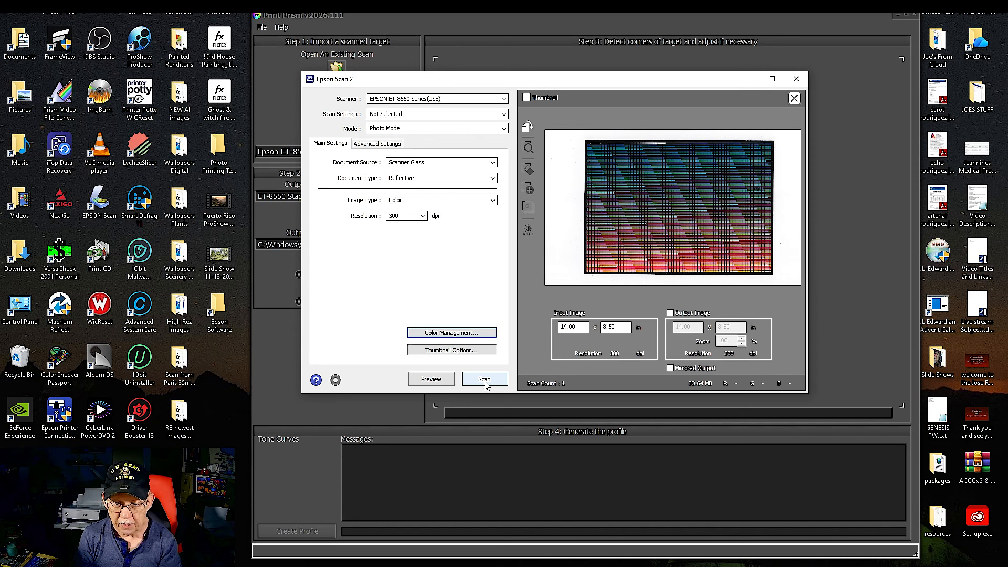
Scan the printed target in three stacked passes, accepting the variation warning
left_click(482, 381)
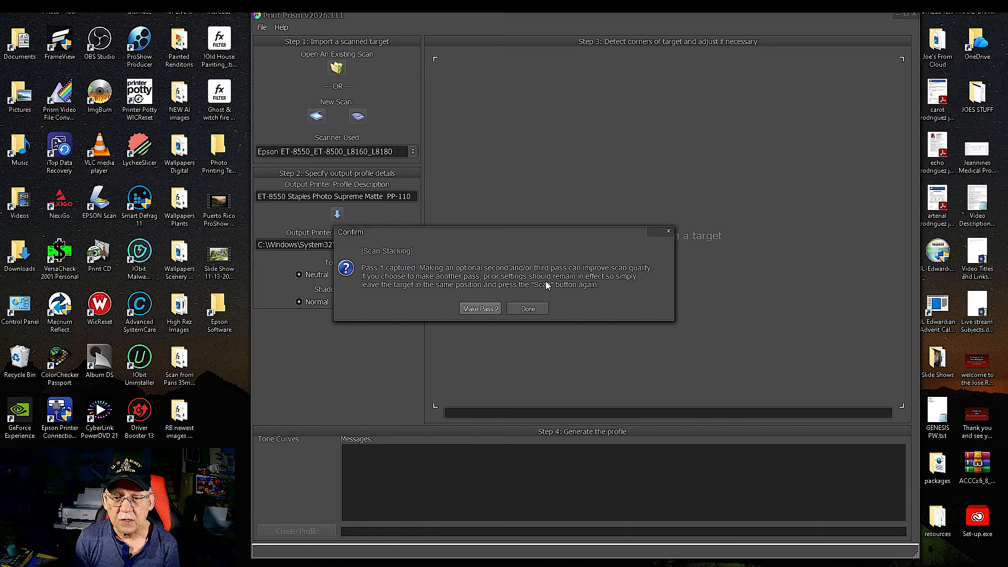
left_click(470, 309)
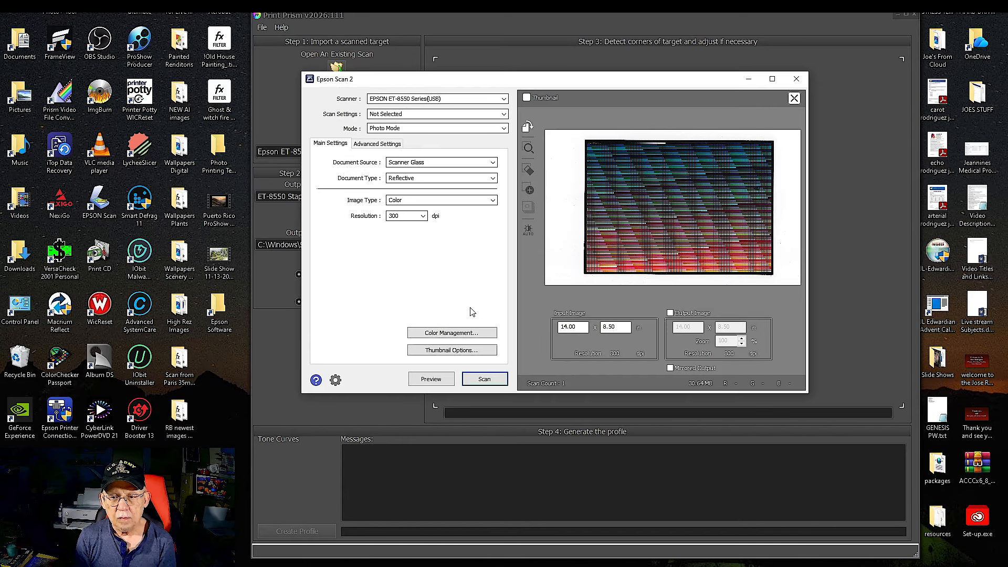
left_click(479, 379)
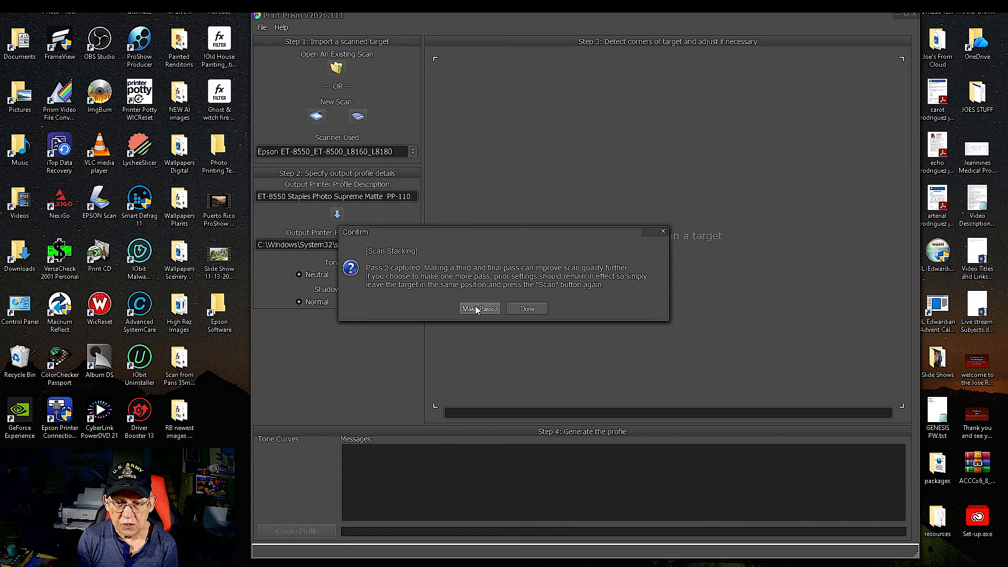
left_click(474, 310)
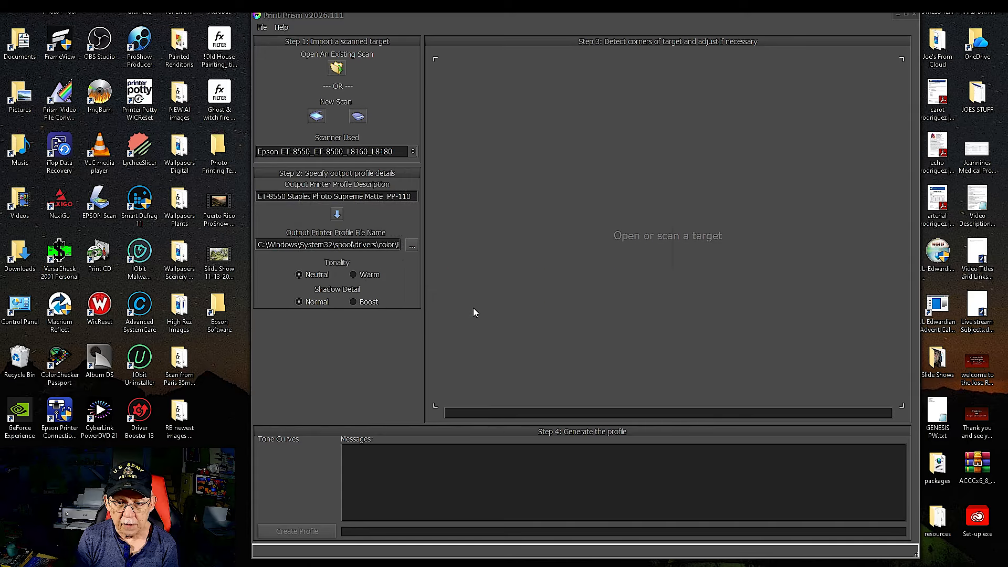
left_click(473, 379)
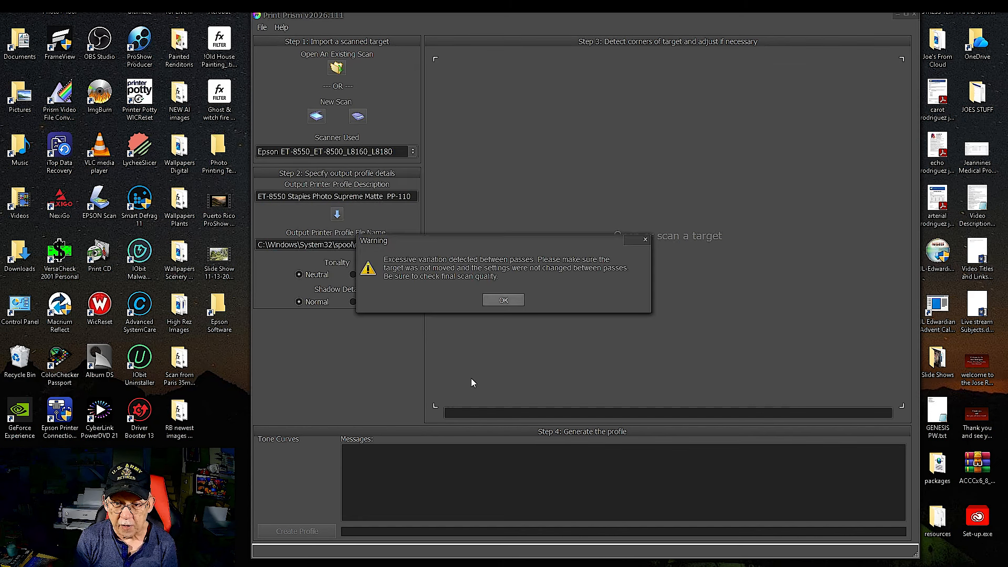
left_click(491, 301)
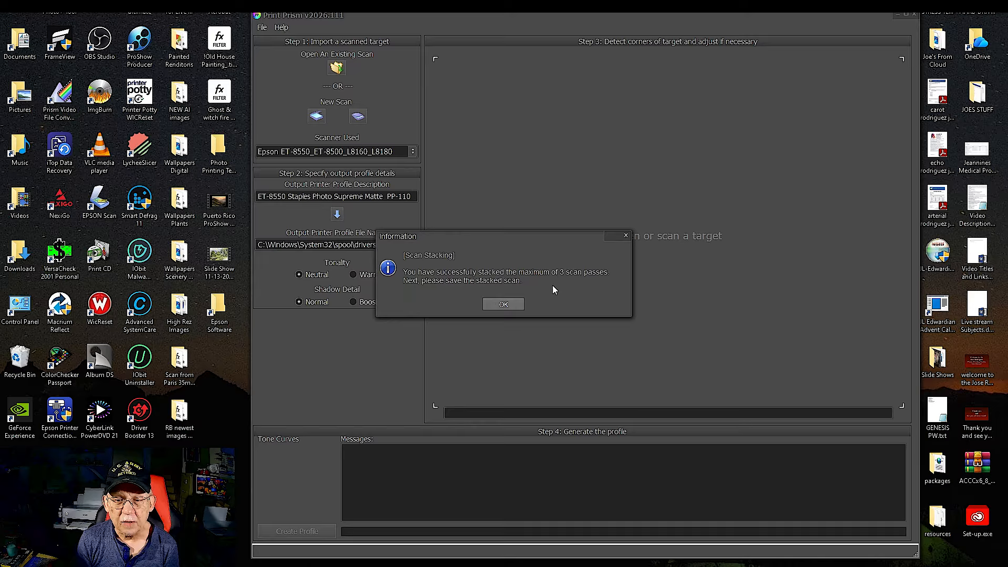
Save the stacked scan as bitmap Jet Print Photo Premium Glossy in the Print Prism Scans folder and dismiss the orientation warning
left_click(516, 305)
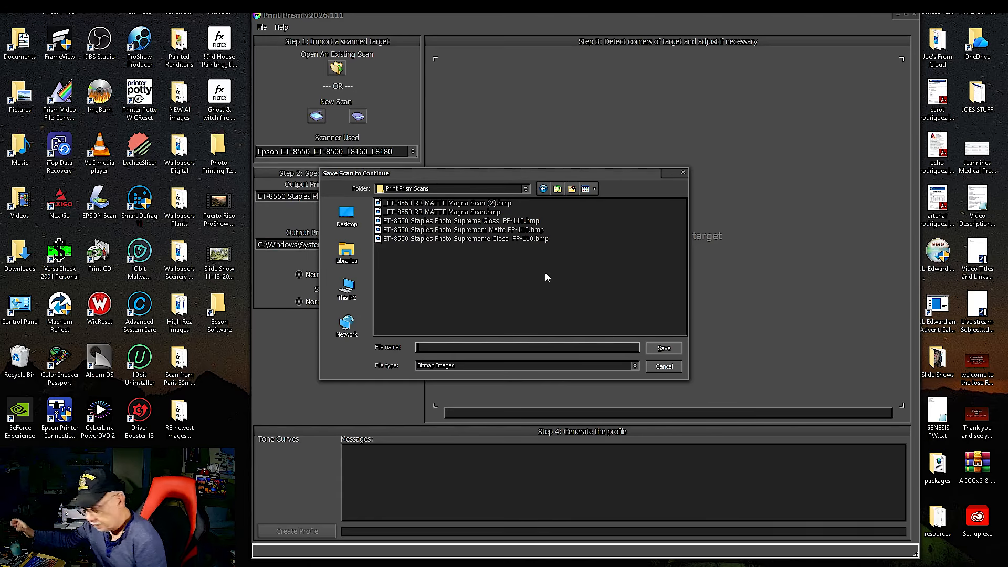
type("Jet Print Photo Premium Glossy")
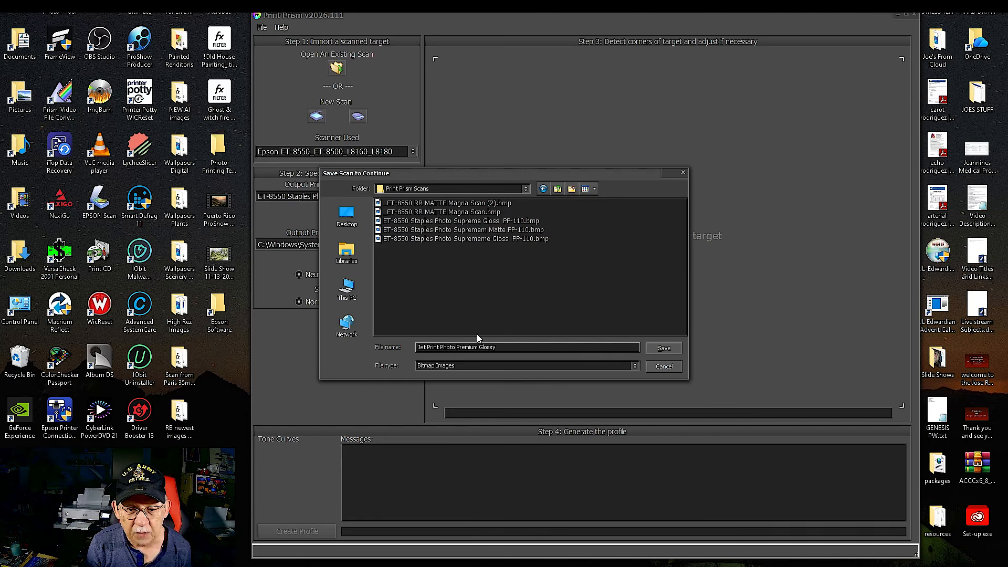
left_click_drag(493, 347, 366, 346)
key("ctrl+c")
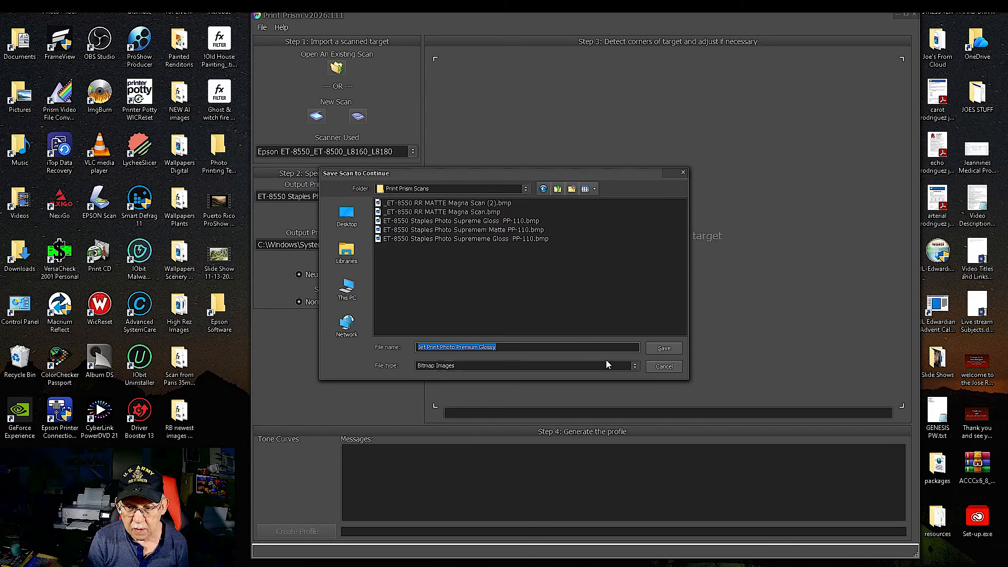
left_click(663, 349)
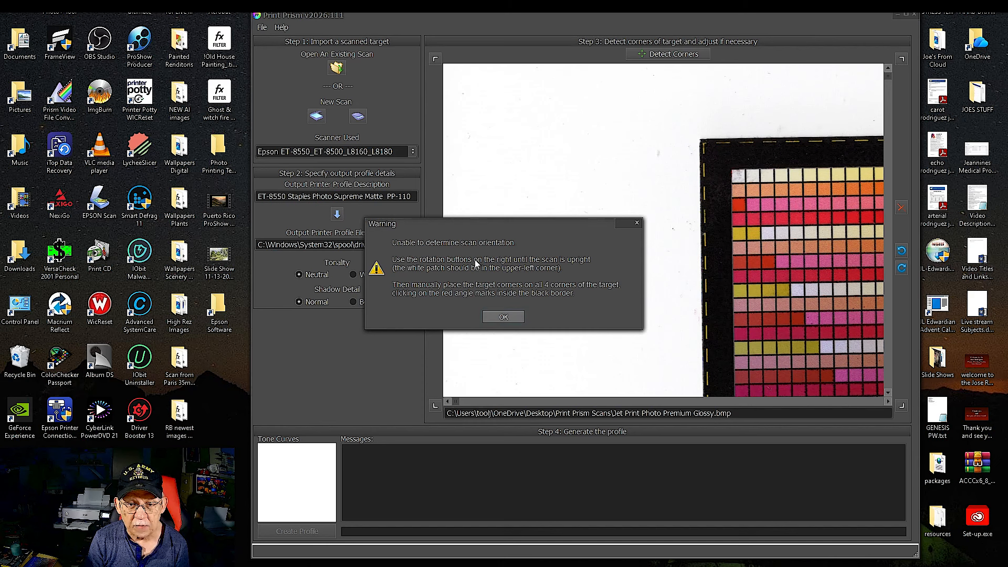
left_click(499, 321)
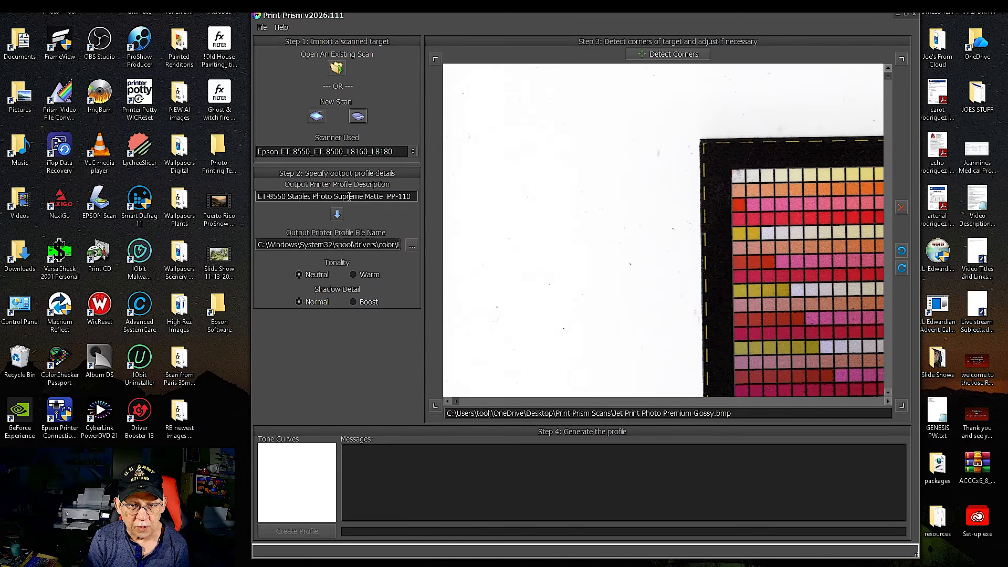
Set the output printer profile description to Jet Print Photo Premium Glossy and copy it into the profile file name
triple_click(333, 196)
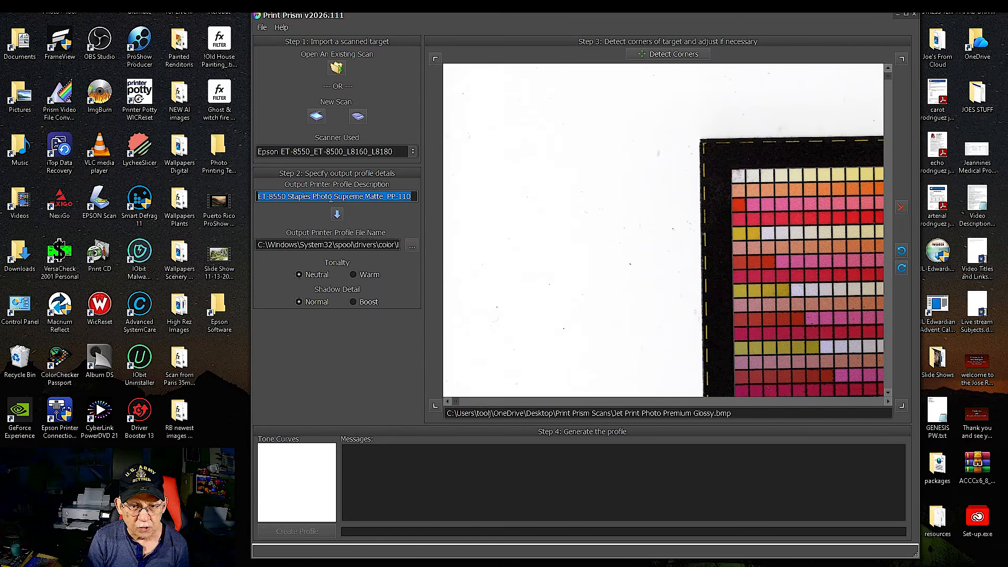
key("ctrl+v")
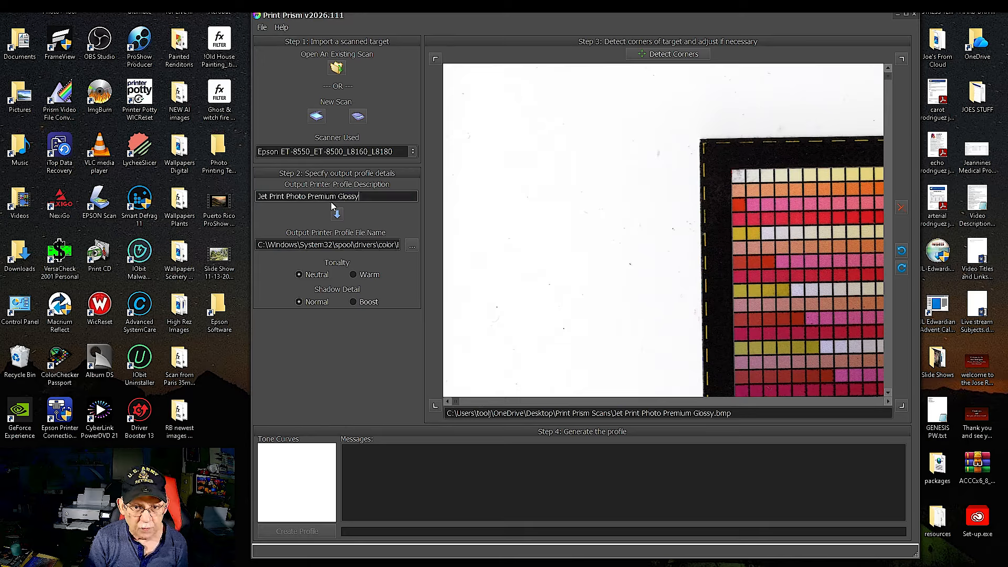
left_click(337, 214)
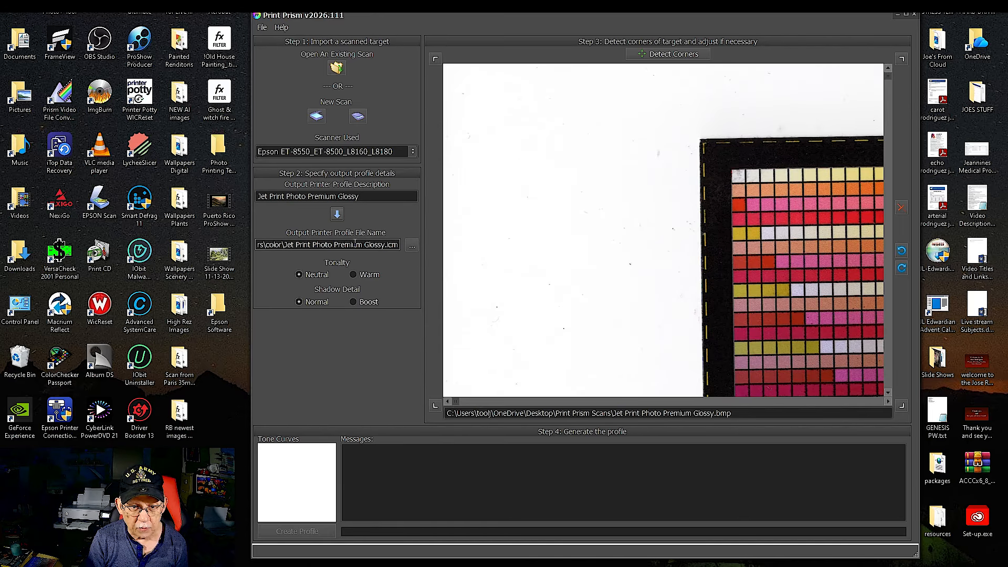
Try to detect the target's corners automatically
left_click_drag(763, 177, 517, 130)
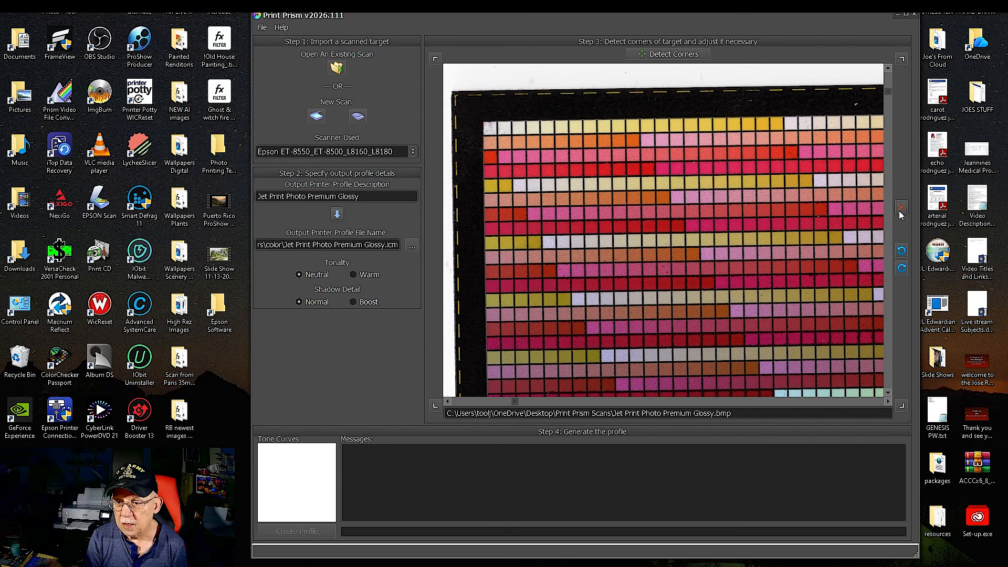
left_click(669, 54)
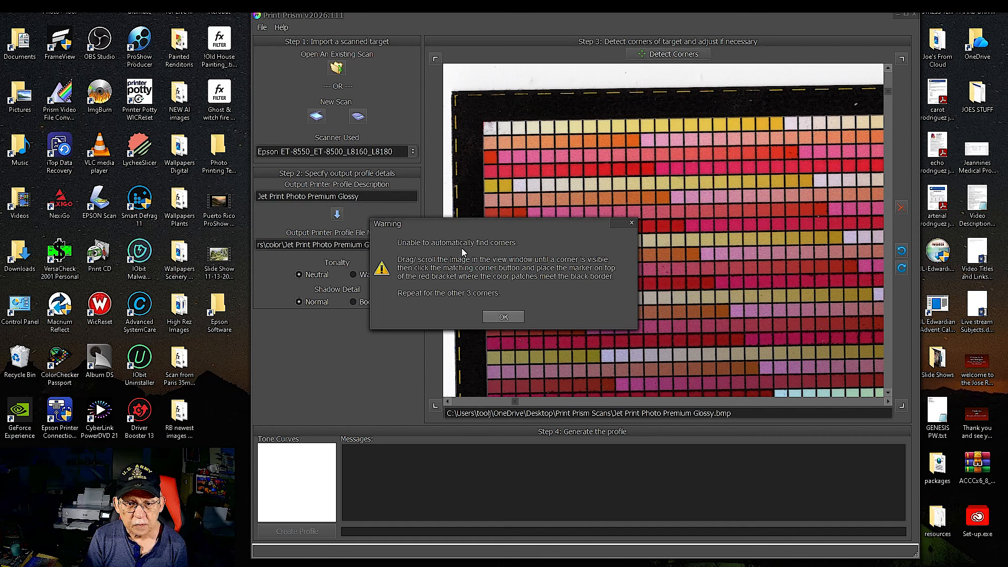
left_click(504, 316)
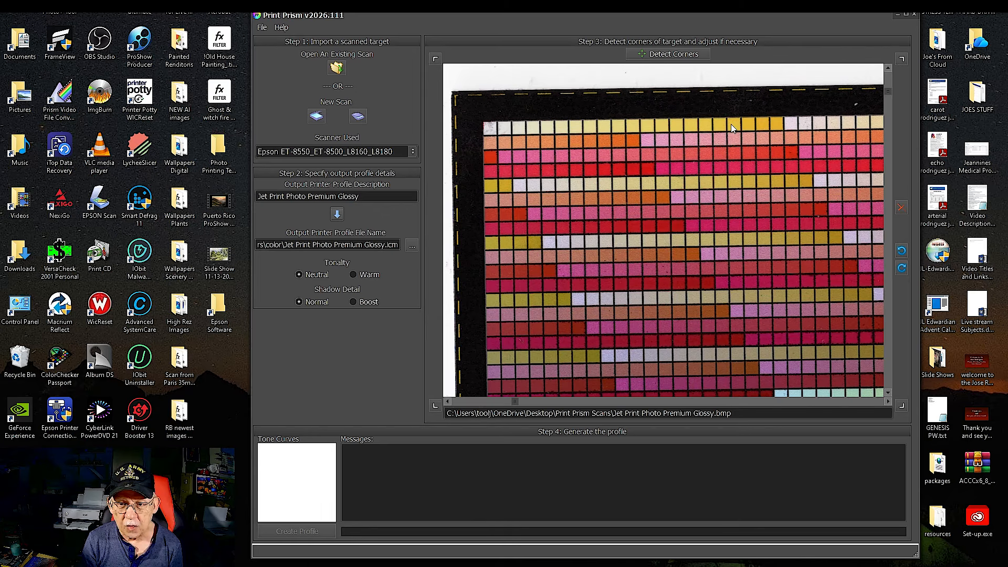
Place the upper-left and upper-right corner markers where the scanned color patches meet the black border
left_click(437, 59)
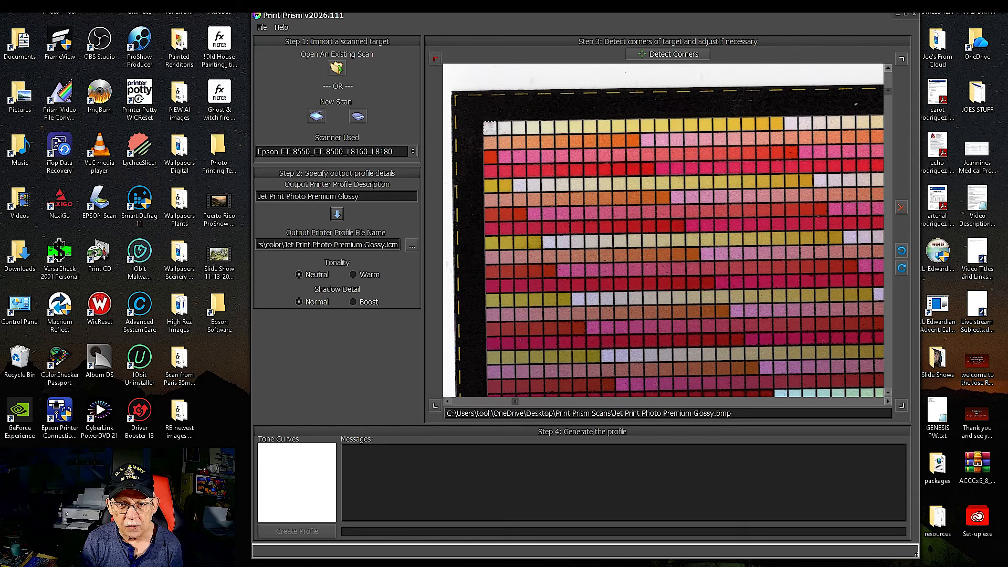
left_click(484, 123)
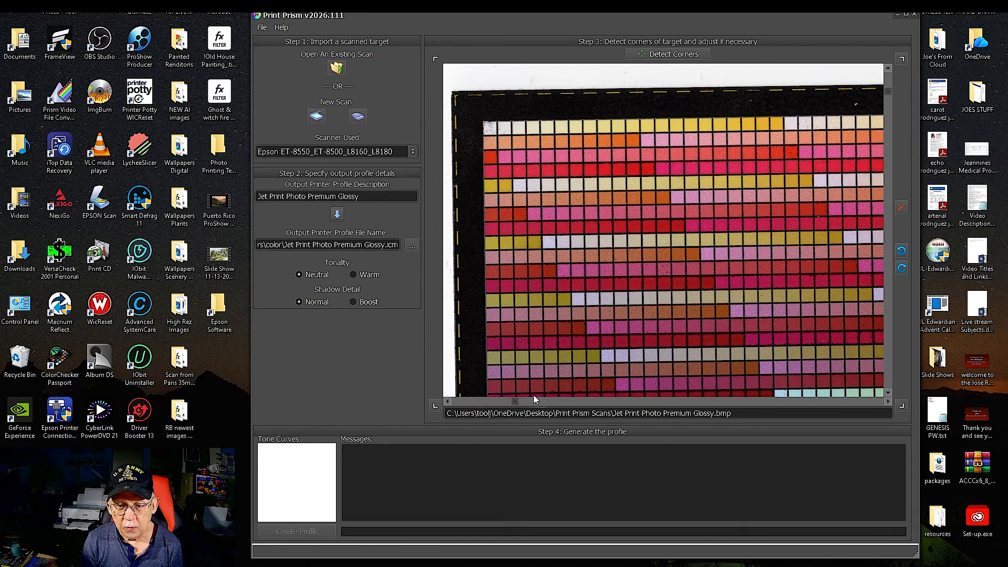
left_click_drag(521, 403, 852, 398)
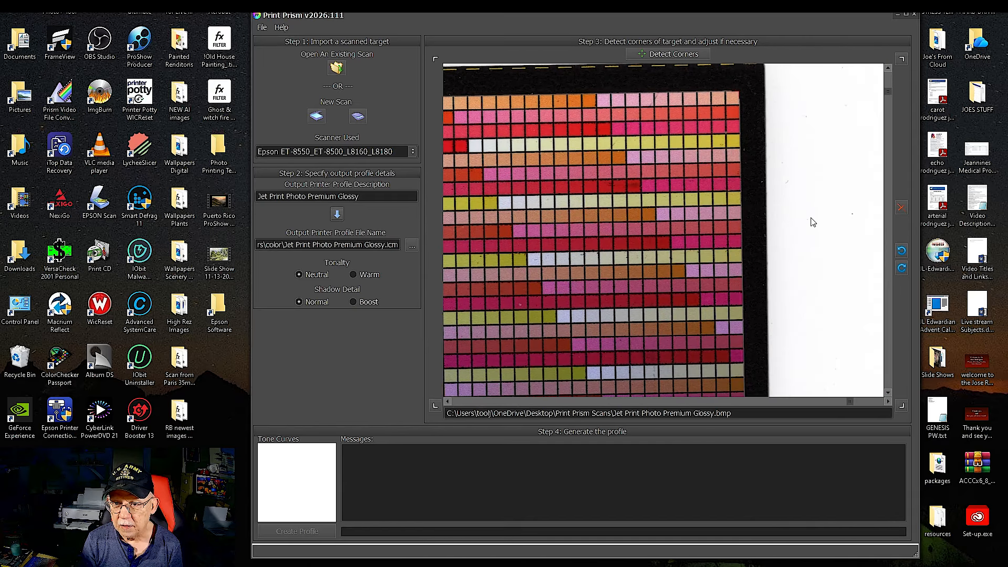
left_click(888, 67)
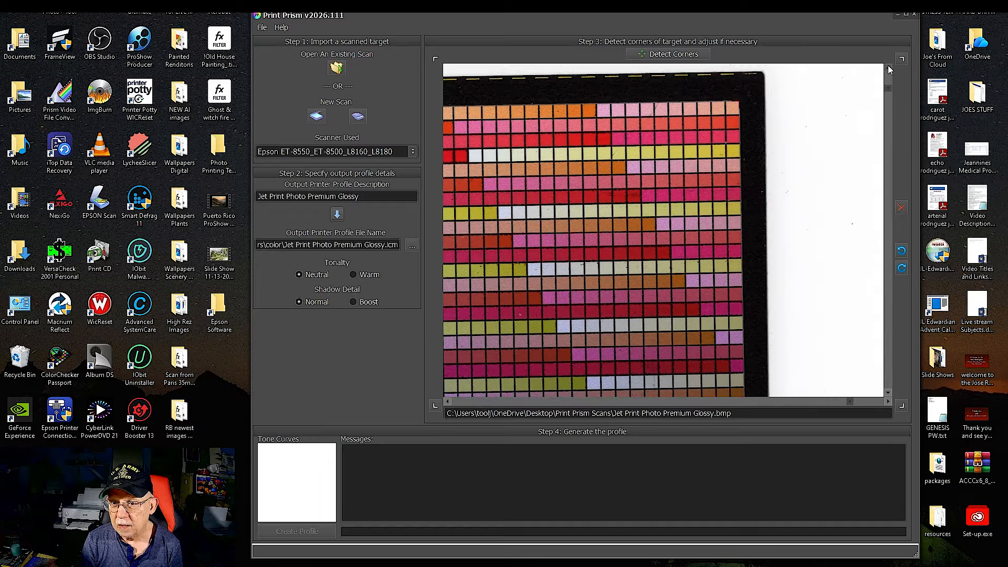
left_click(887, 67)
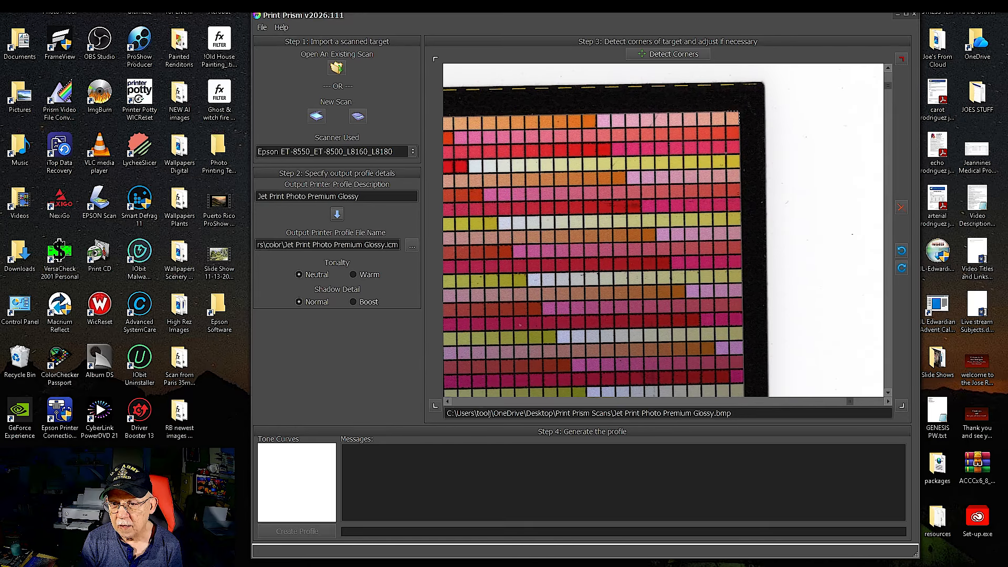
left_click(737, 113)
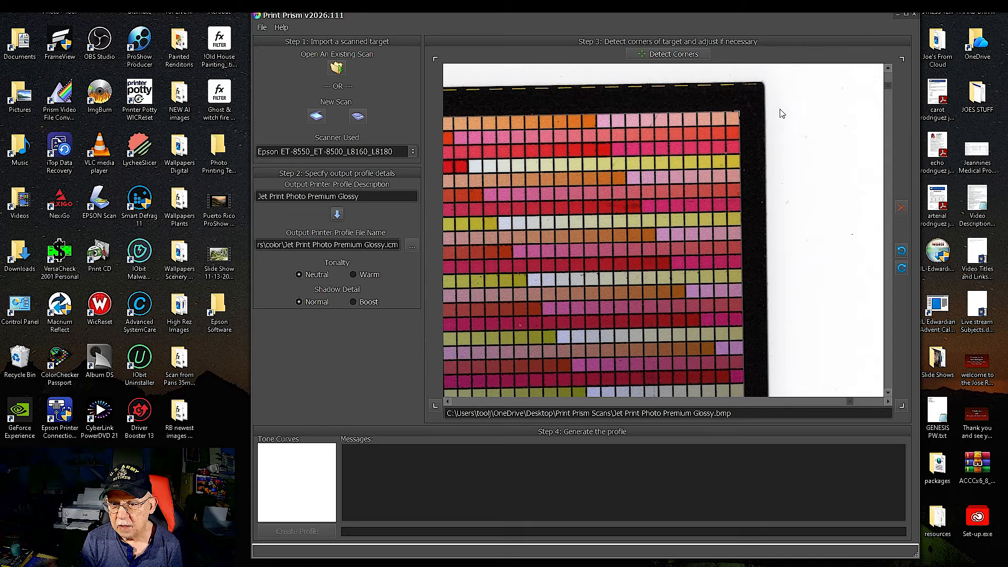
Place the lower-right and lower-left corner markers on the target's angle marks and dismiss the alignment warning
left_click_drag(887, 85, 887, 386)
left_click(901, 407)
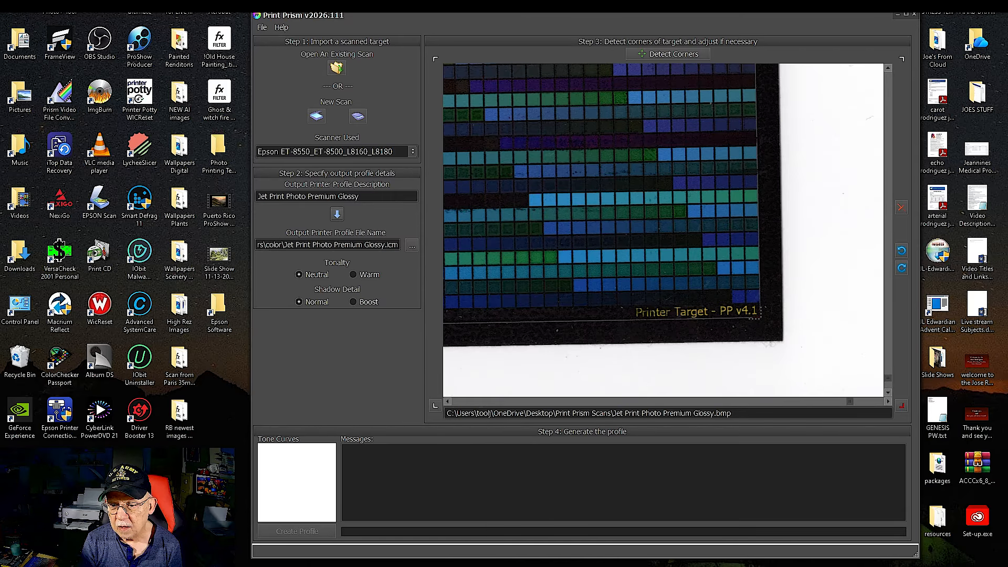
left_click(759, 317)
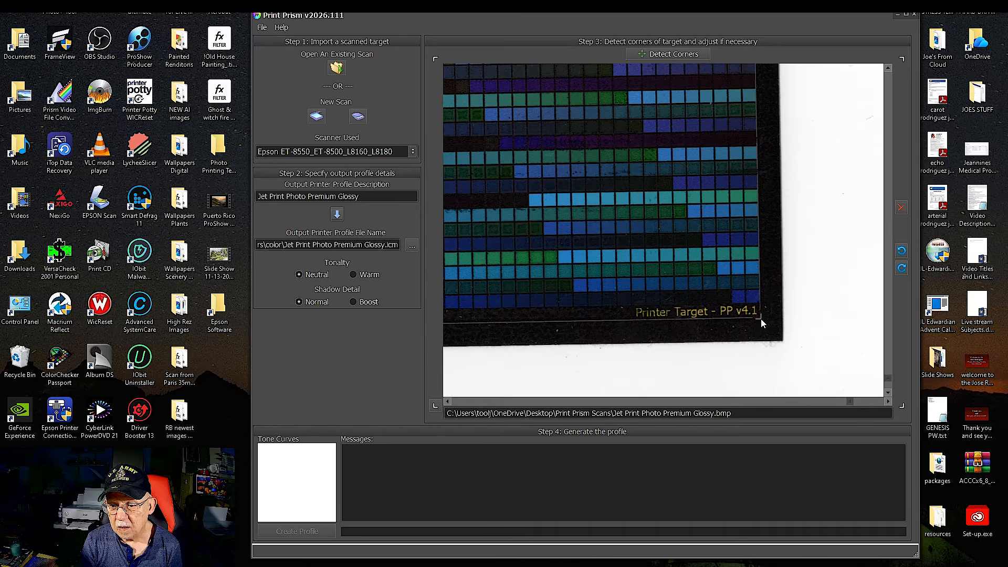
left_click_drag(848, 402, 480, 407)
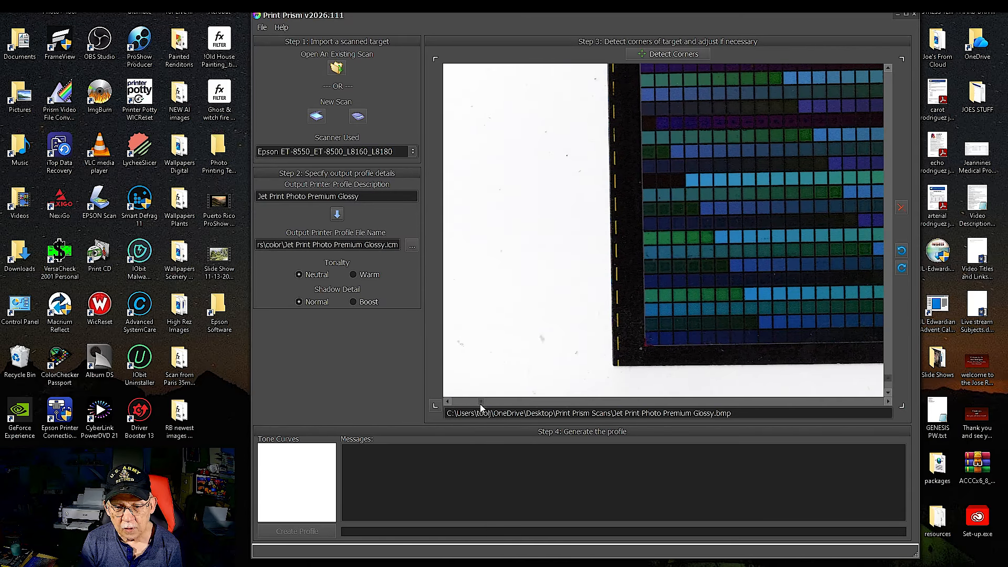
left_click(435, 405)
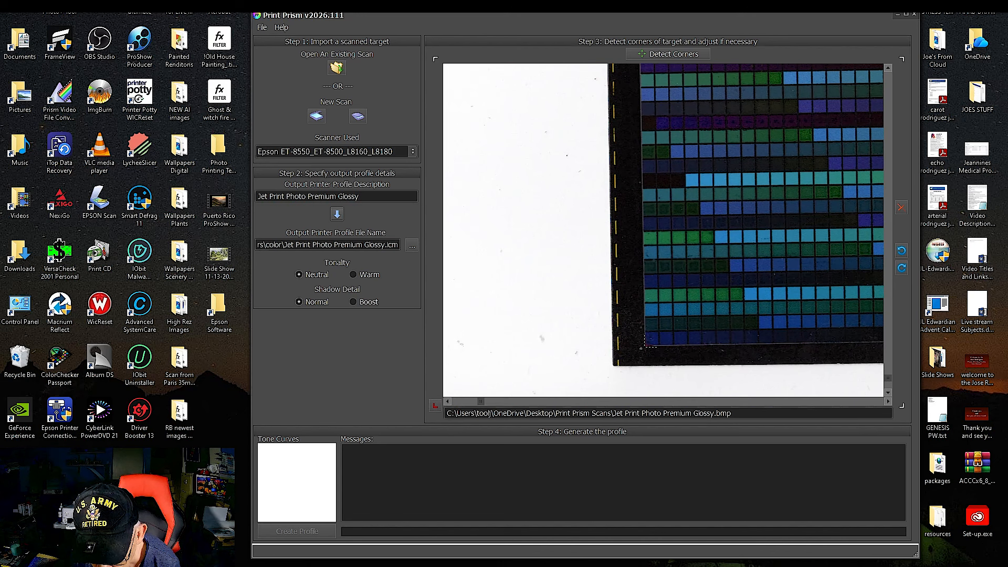
left_click(645, 345)
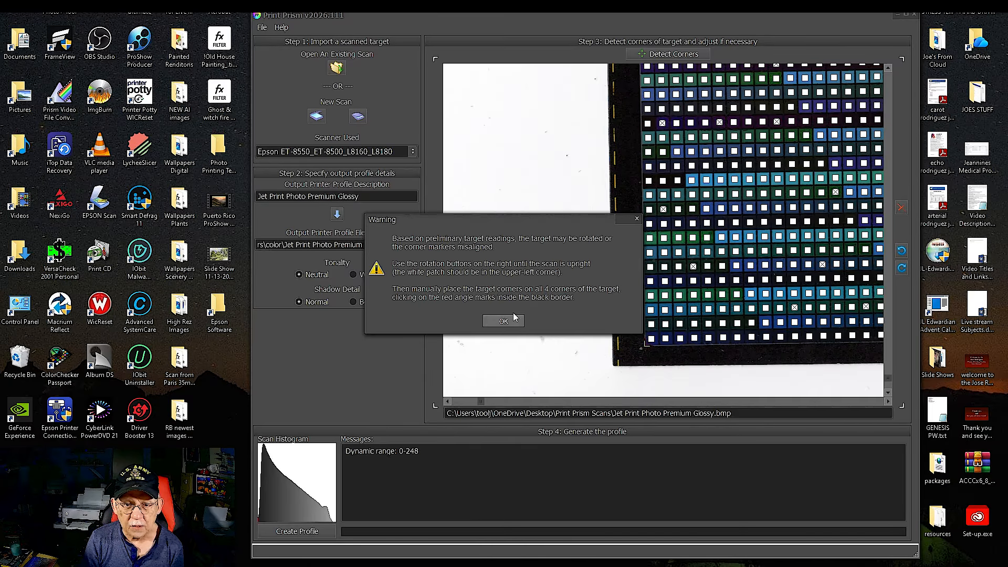
left_click(503, 320)
Check the patch alignment across the scanned target, create the Jet Print Photo Premium Glossy profile and dismiss the alignment warning
left_click_drag(480, 401, 839, 394)
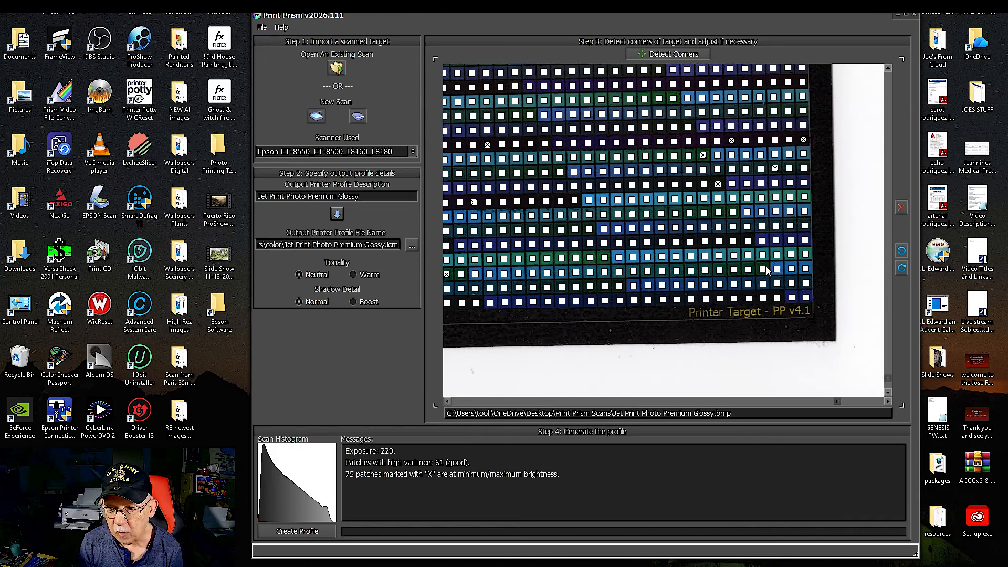
left_click_drag(888, 382, 881, 81)
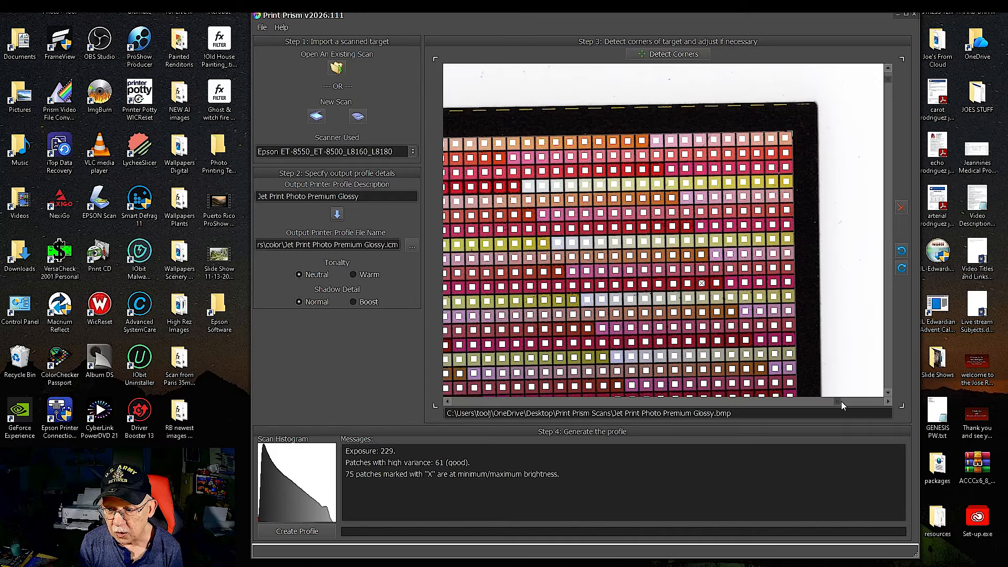
left_click_drag(835, 401, 552, 418)
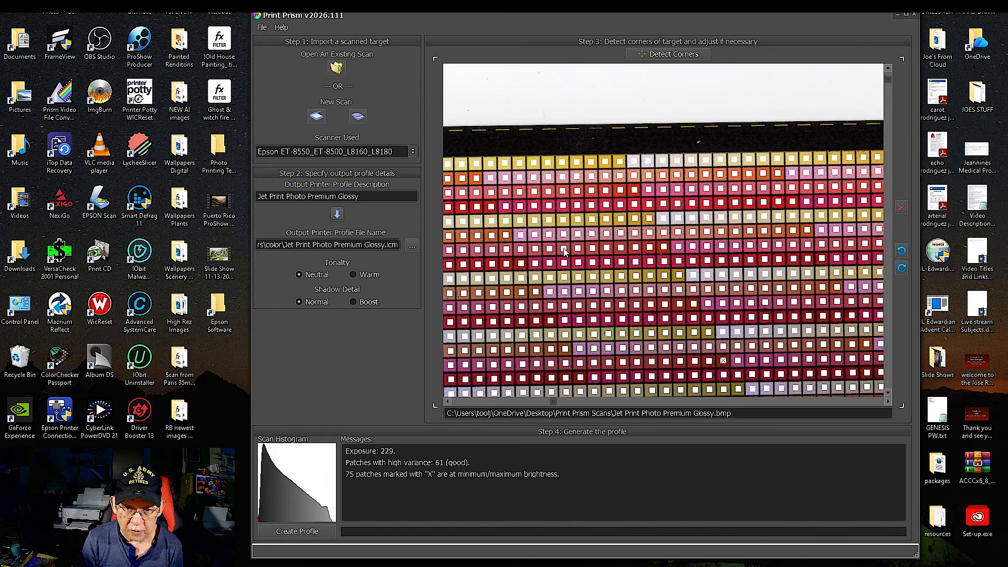
left_click(297, 530)
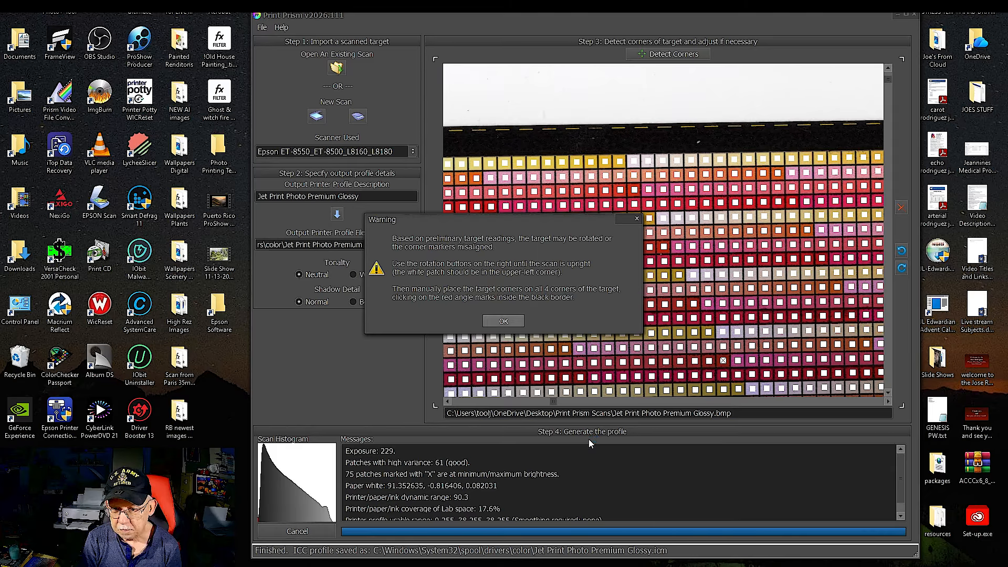
left_click(503, 321)
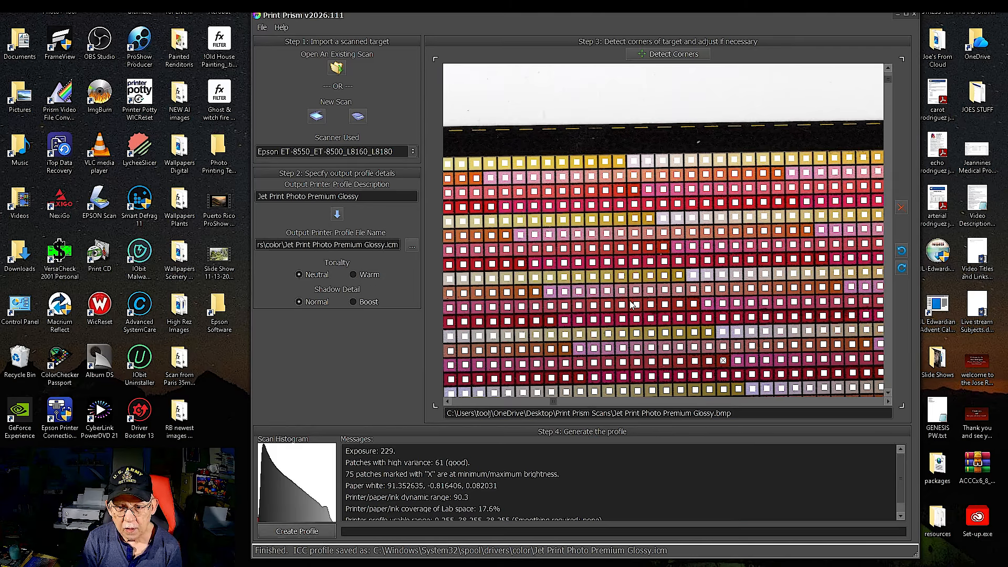
Close Print Prism and check the Windows color profile folder for the Jet Print Photo Premium Glossy.icm file
left_click(912, 17)
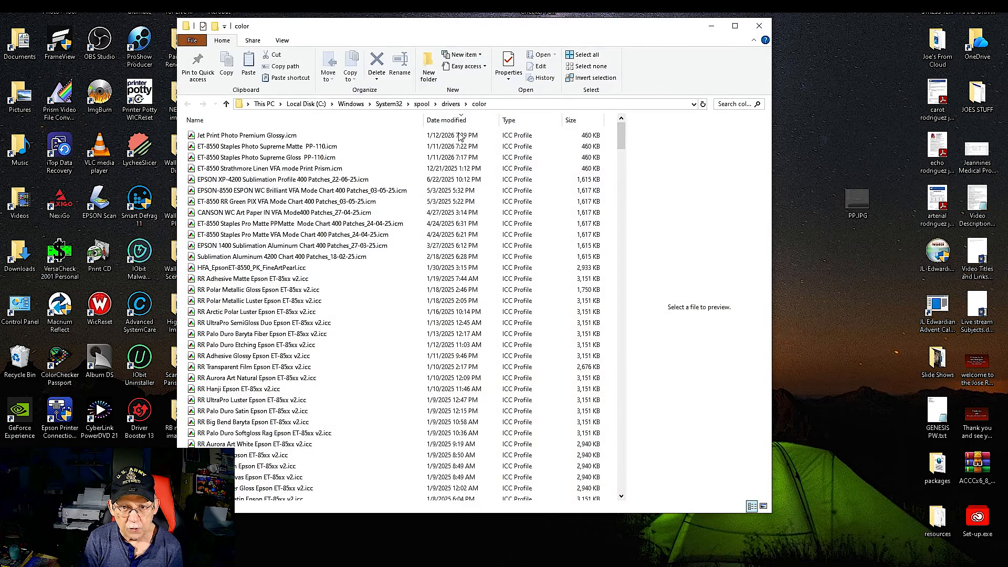
left_click_drag(453, 30, 508, 33)
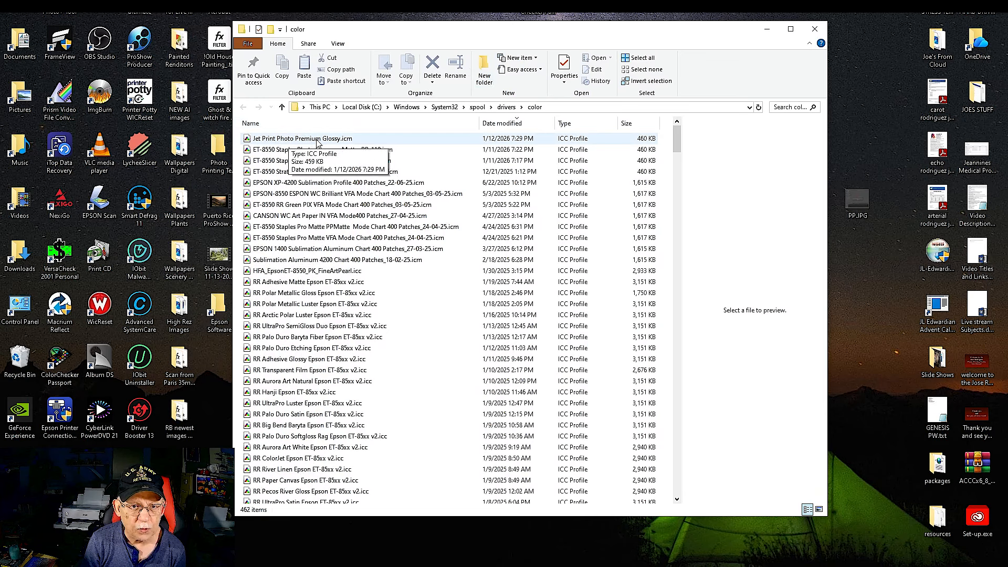
left_click(815, 30)
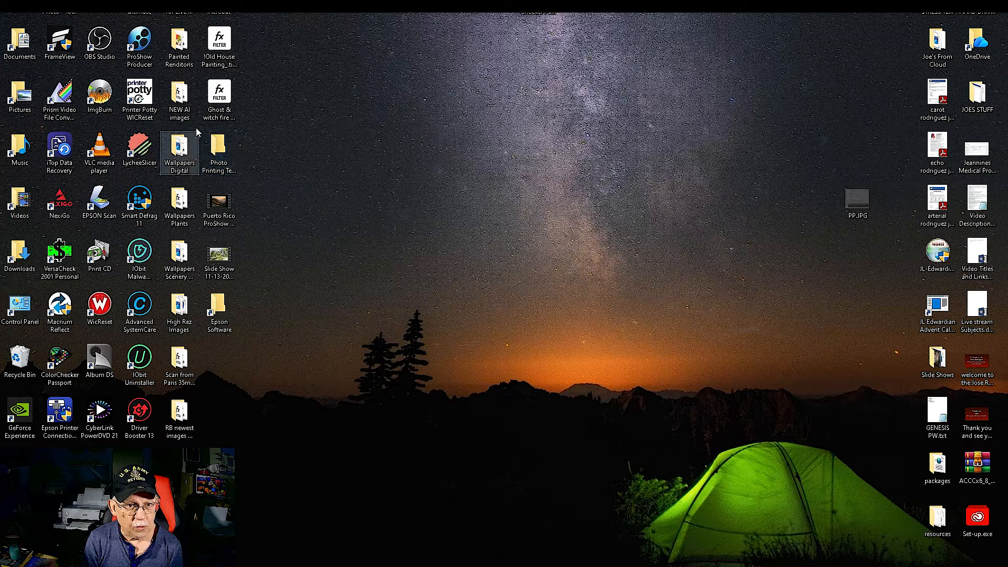
Open Qimage and set the print size to 5.00 x 7.00
double_click(140, 12)
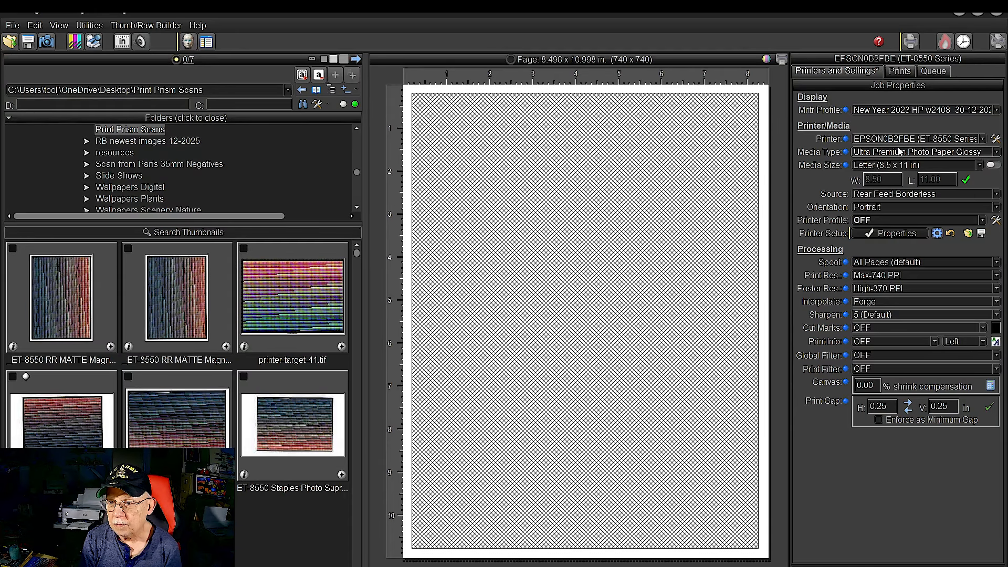
left_click(899, 71)
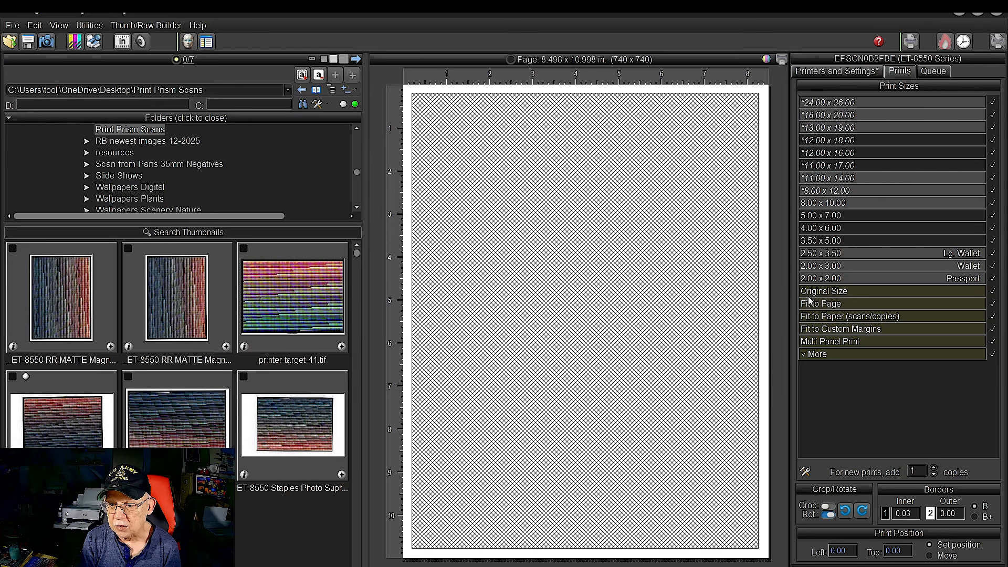
left_click(814, 217)
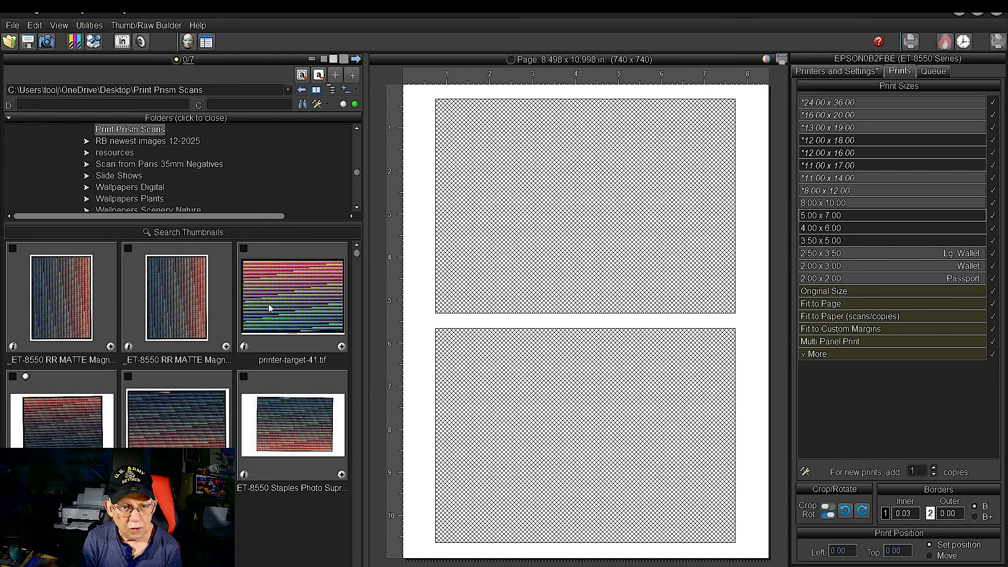
Open the TEST Images folder under Pictures and add the landscape composite test chart with the strawberries to the page
scroll(150, 158, "up", 6)
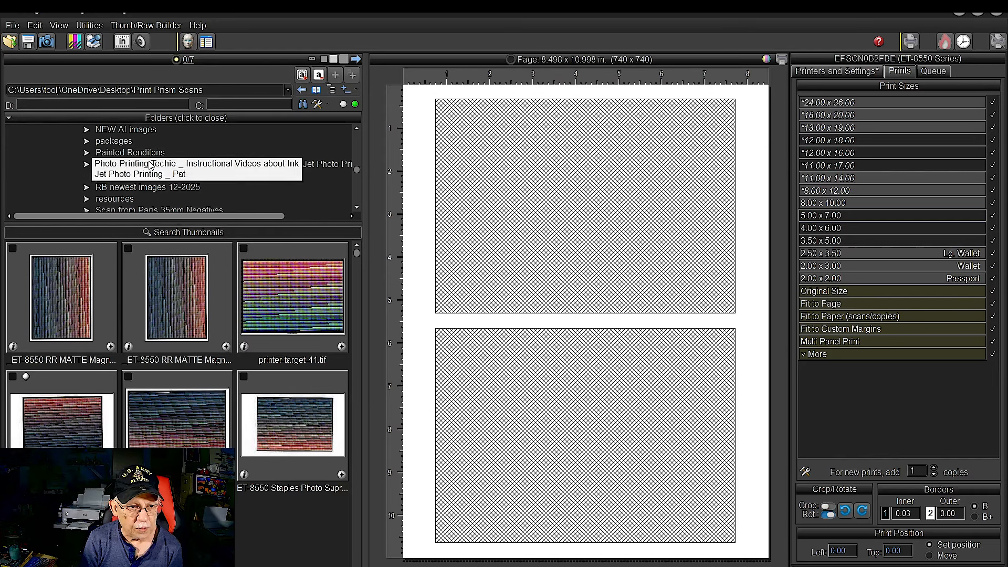
scroll(111, 159, "down", 8)
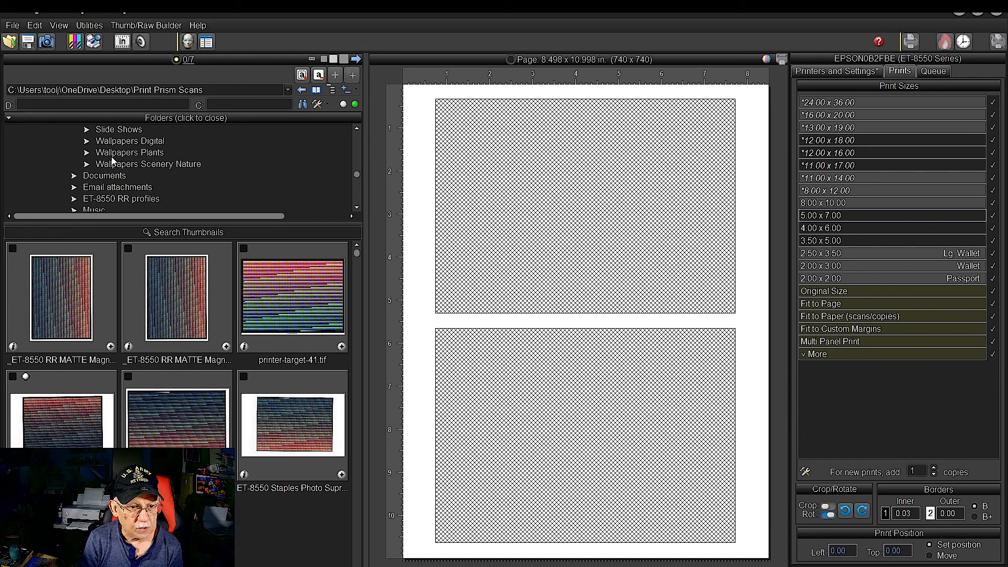
left_click(74, 187)
scroll(167, 173, "down", 1)
scroll(167, 173, "down", 6)
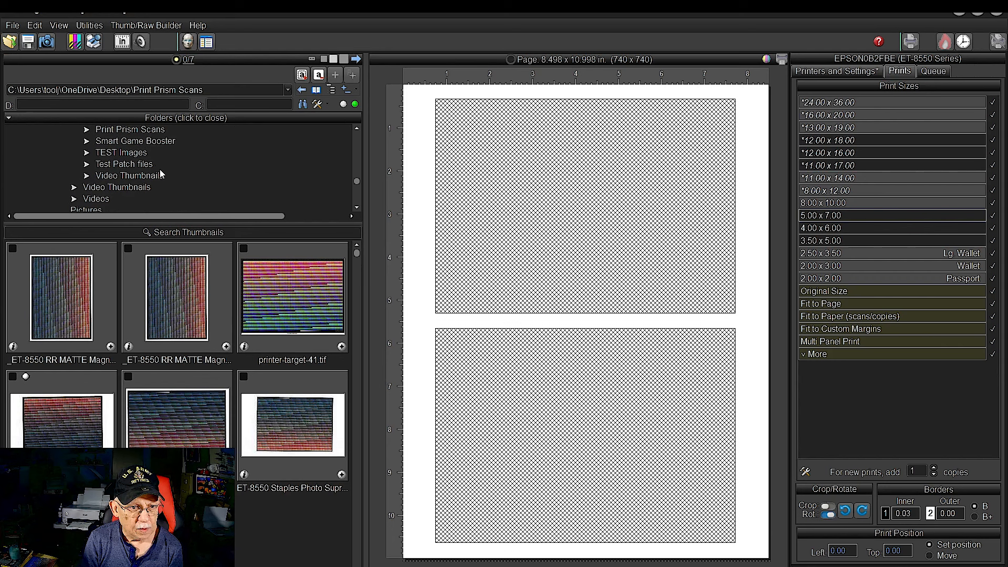
left_click(116, 152)
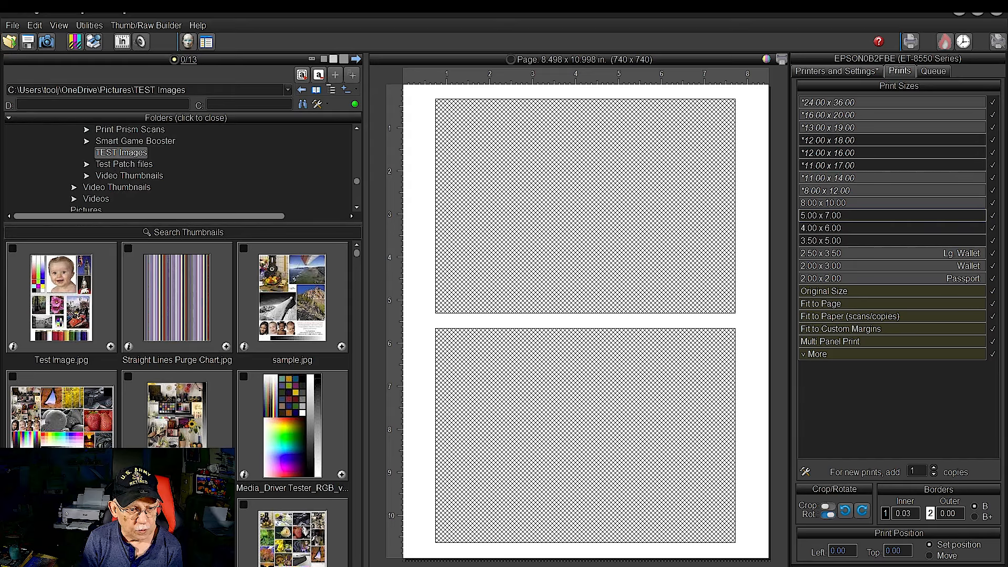
left_click(110, 474)
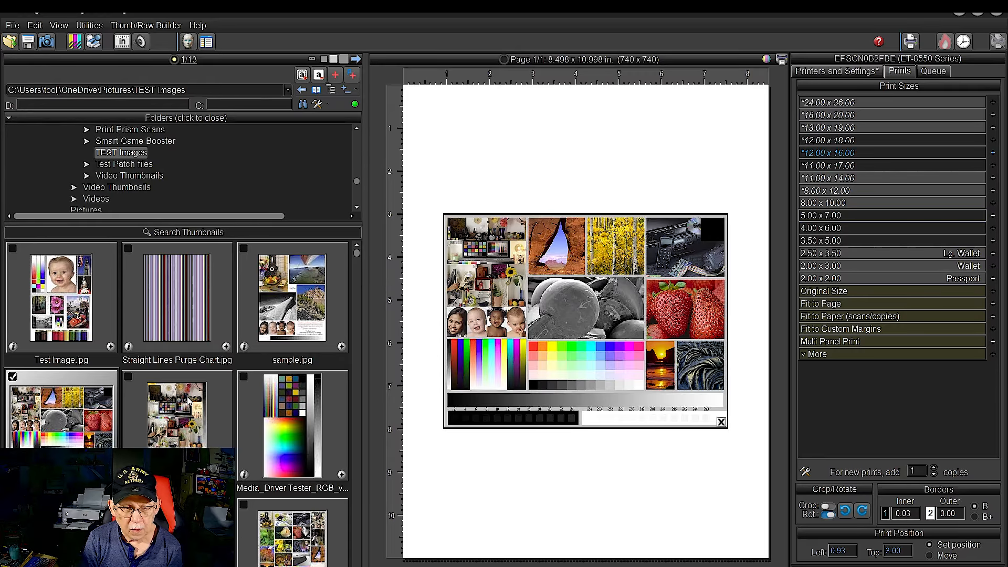
Open the NEW AI images folder on the desktop and add the picture of sun rays breaking through clouds to the page
scroll(152, 159, "down", 2)
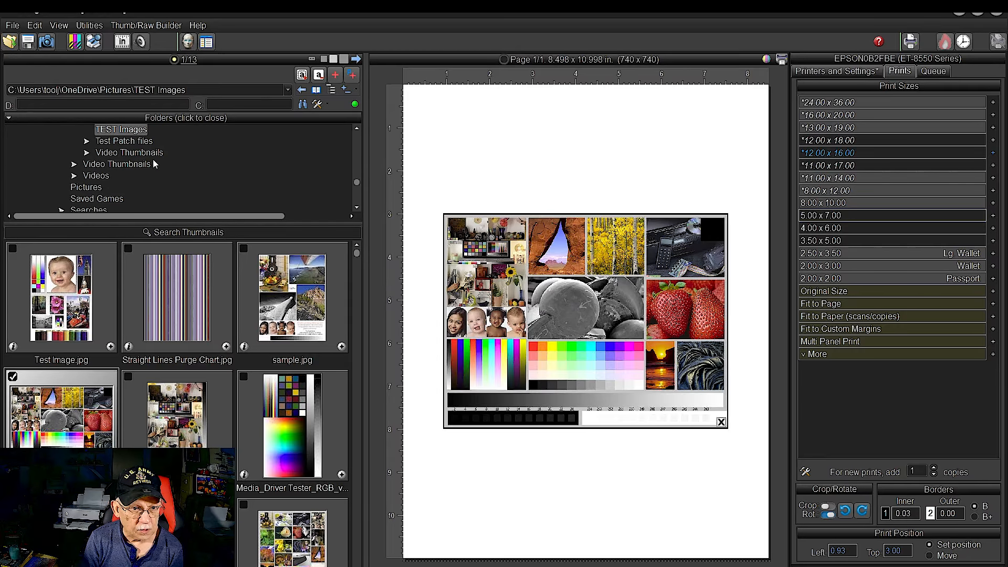
scroll(153, 163, "up", 5)
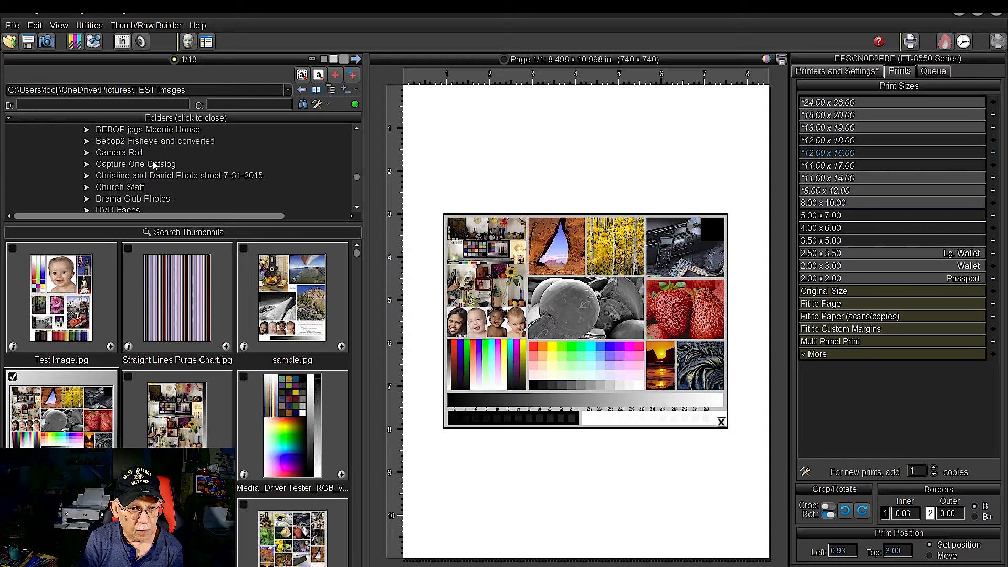
scroll(153, 157, "up", 8)
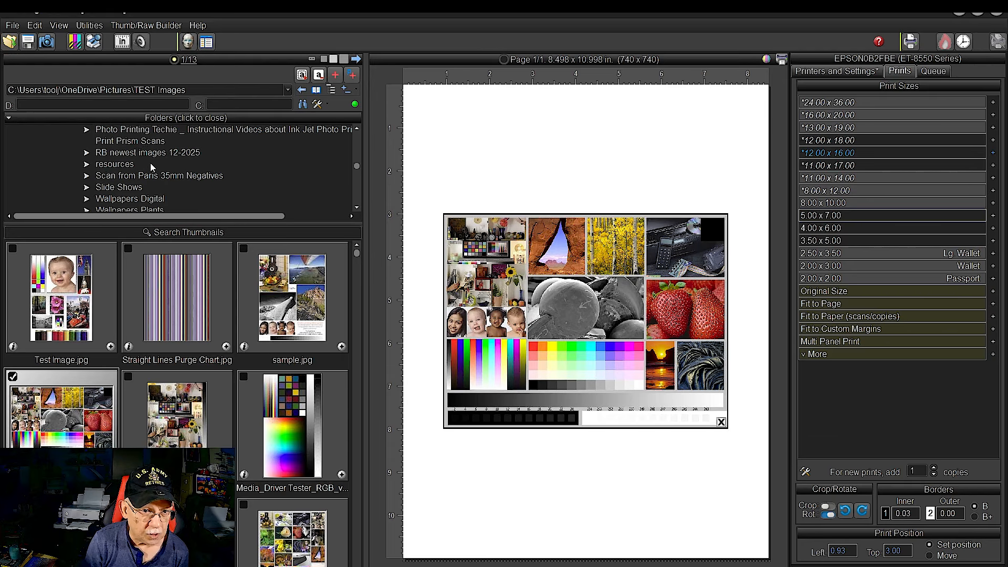
scroll(150, 163, "up", 4)
left_click(151, 164)
left_click(79, 455)
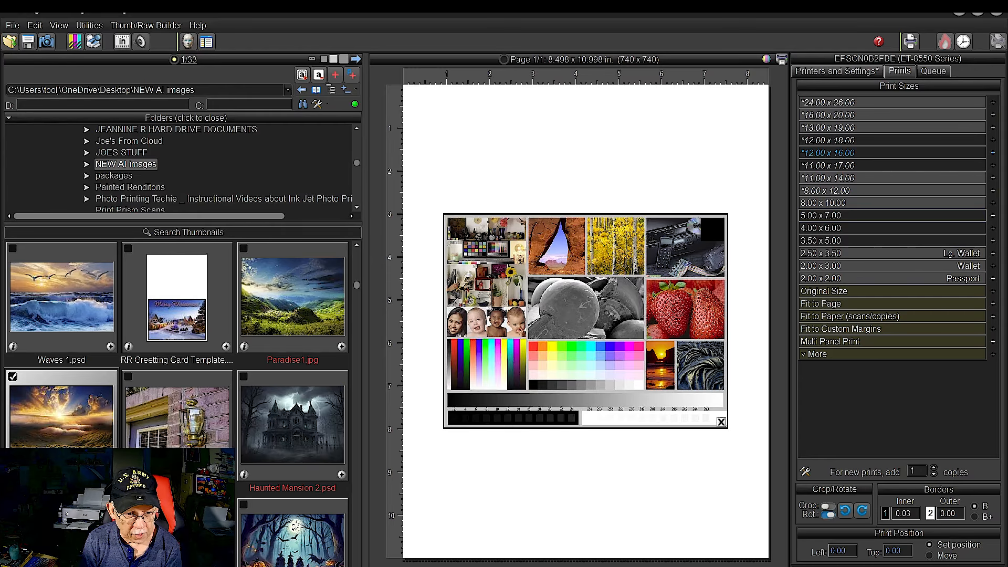
left_click(111, 475)
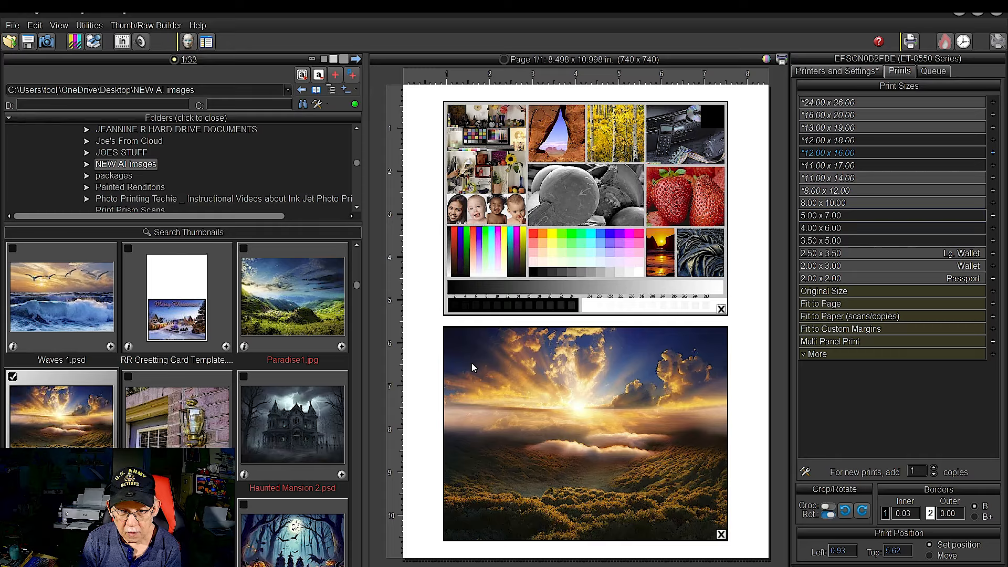
Browse the printer profiles by date, assign Jet Print Photo Premium Glossy as the printer profile and print the page
left_click(811, 73)
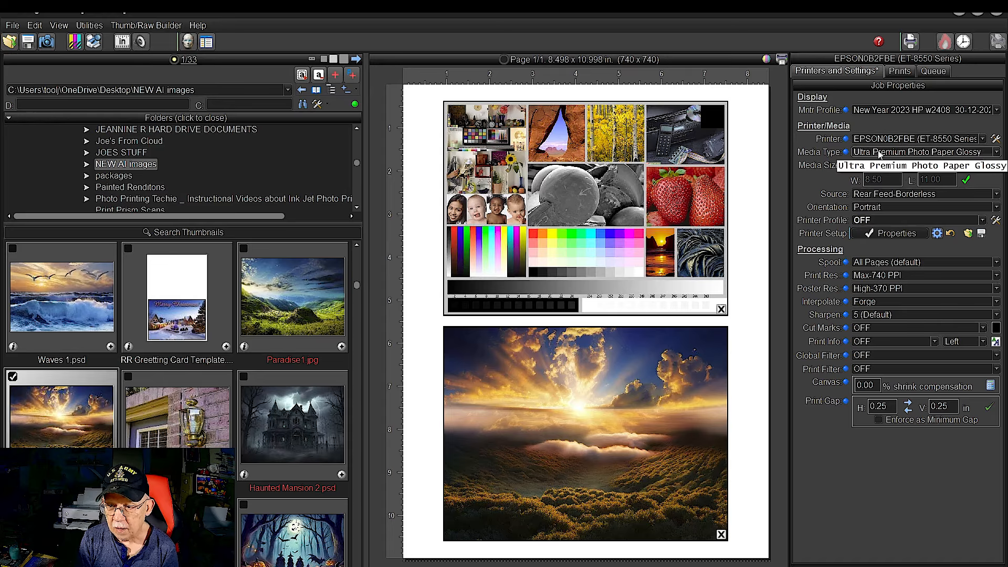
left_click(866, 221)
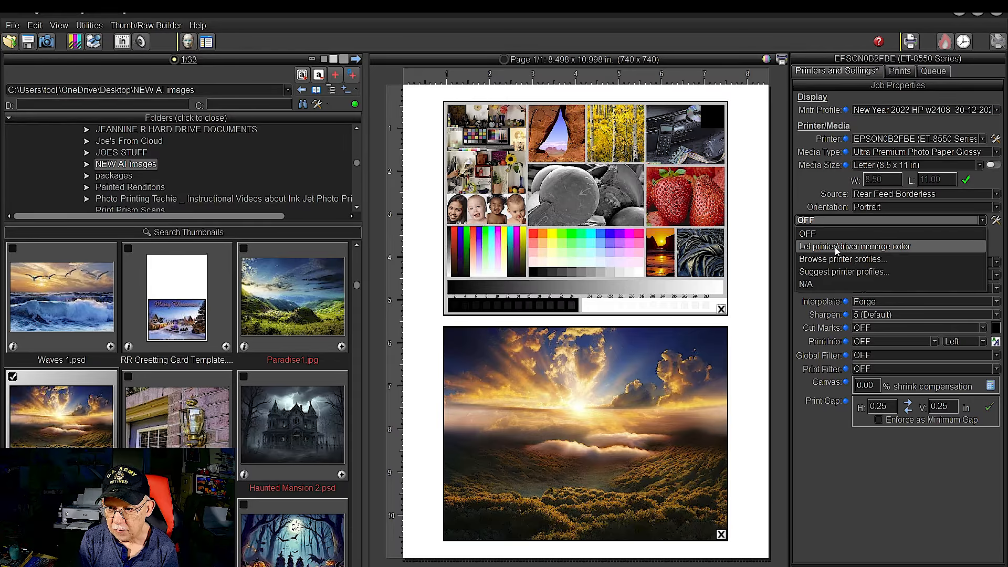
left_click(827, 260)
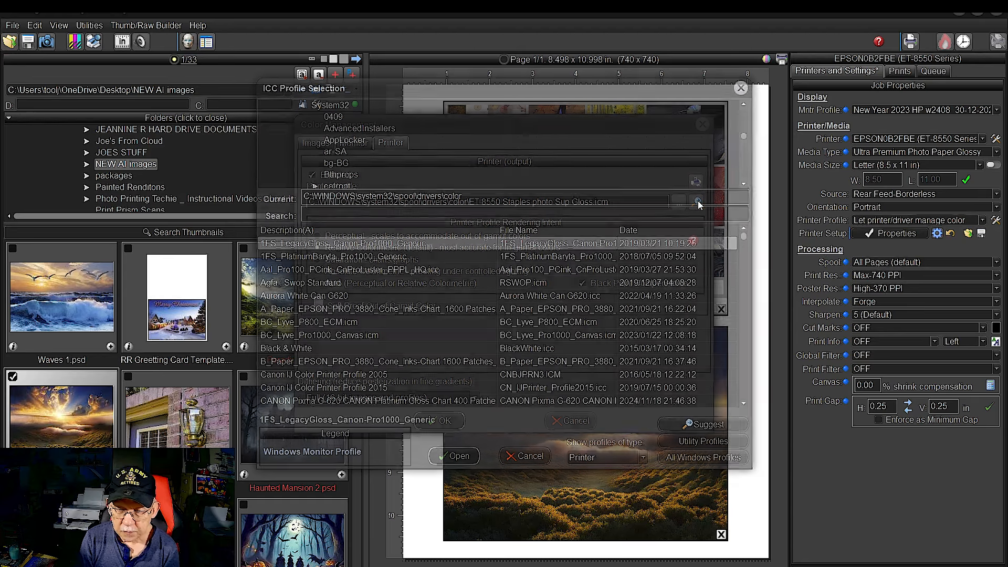
left_click(634, 231)
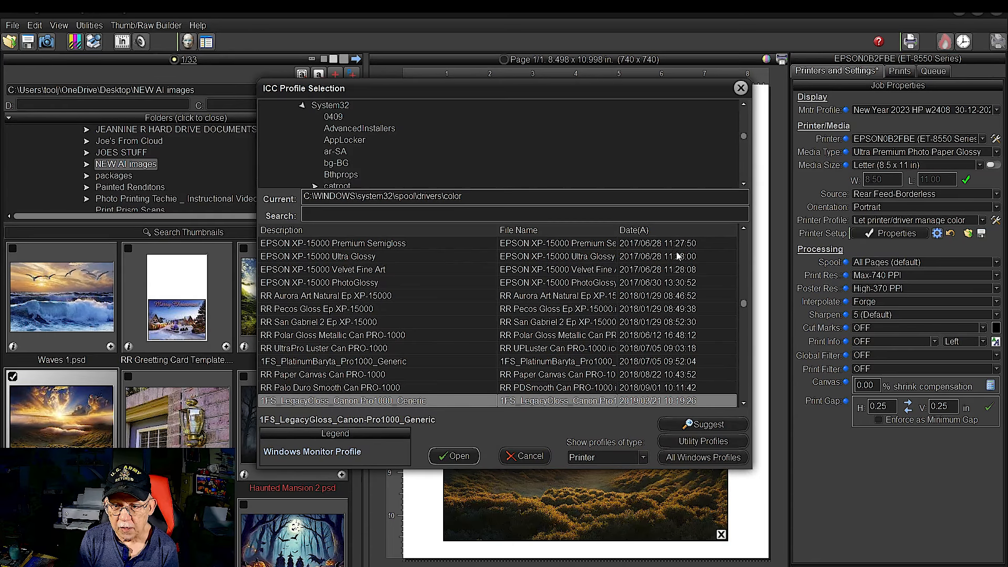
left_click_drag(743, 305, 743, 406)
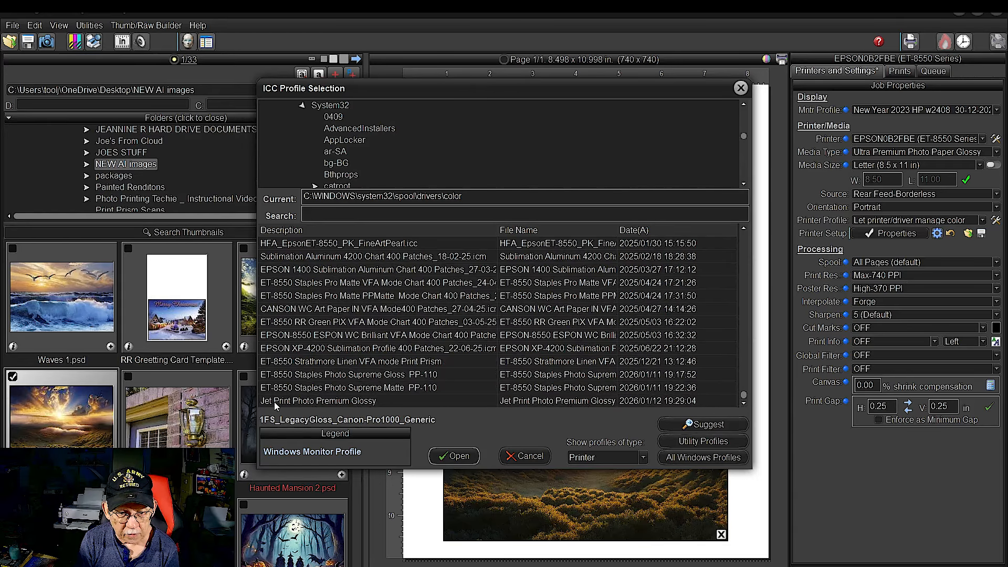
left_click(333, 401)
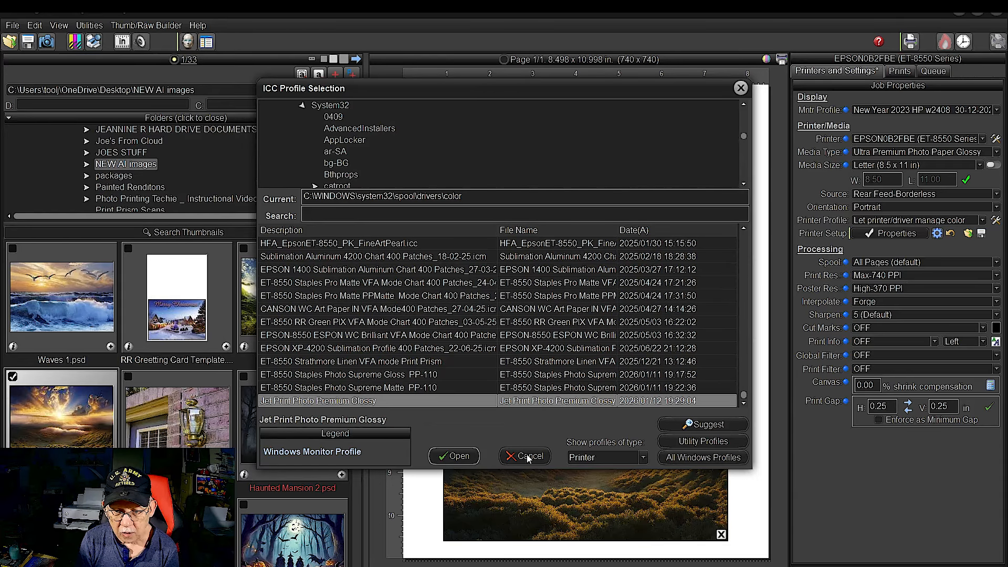
left_click(458, 459)
left_click(447, 423)
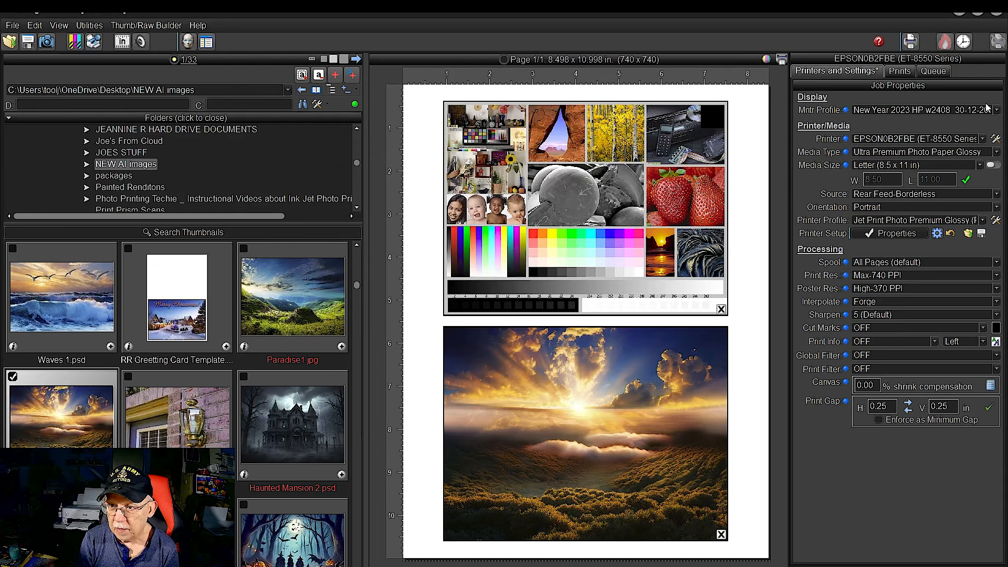
left_click(910, 41)
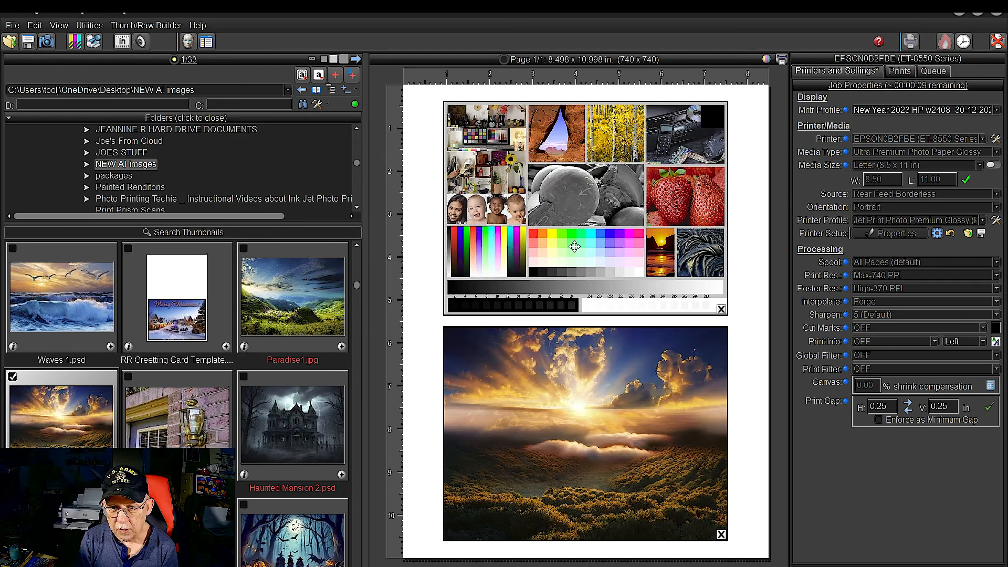